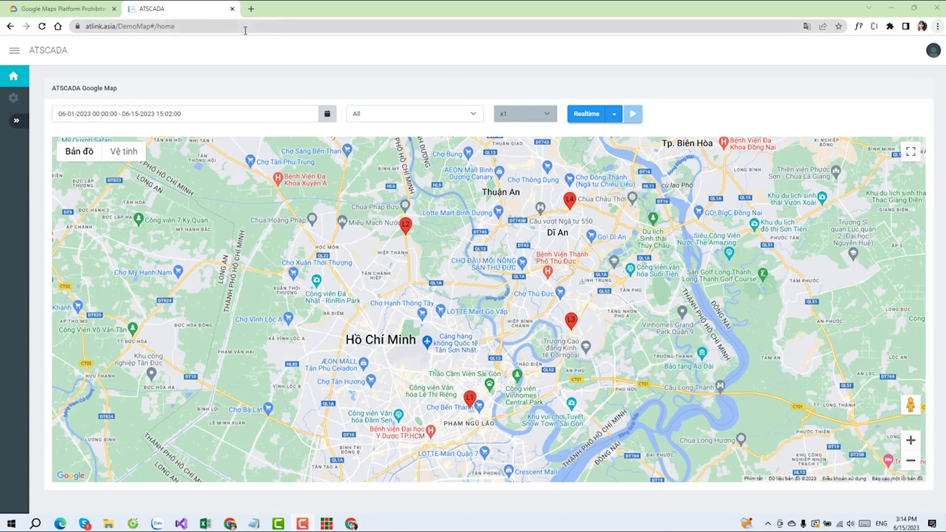
# Search the web for "google map api" in a new tab and get started from the Google Maps Platform developer site.
pyautogui.click(251, 9)
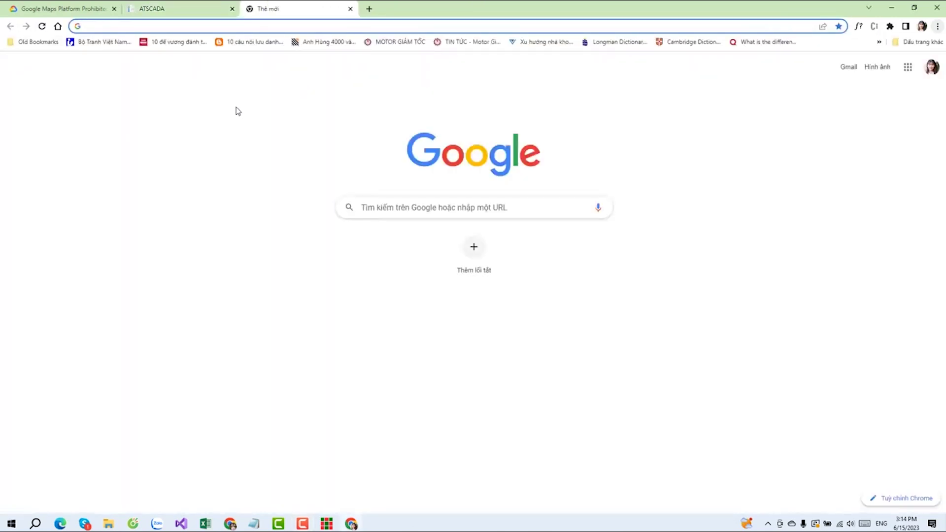
pyautogui.write('GOOgle map api')
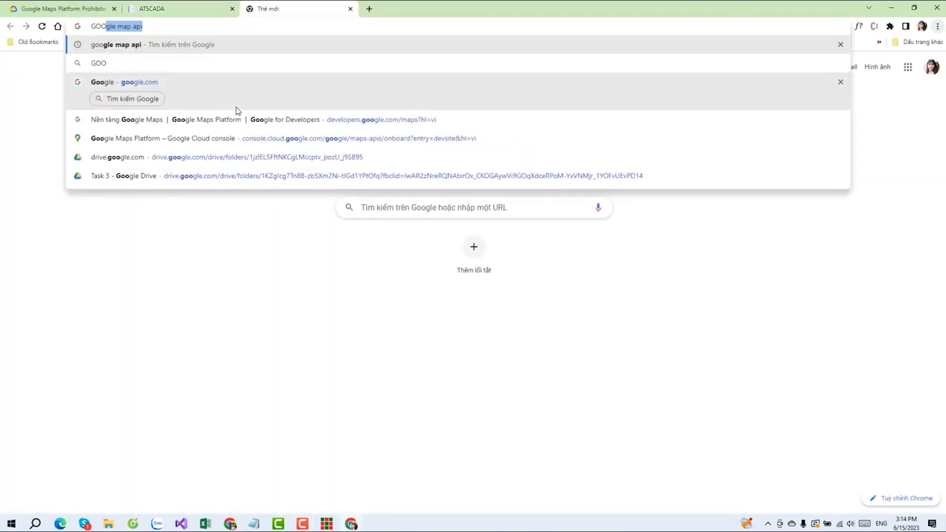
pyautogui.press('Return')
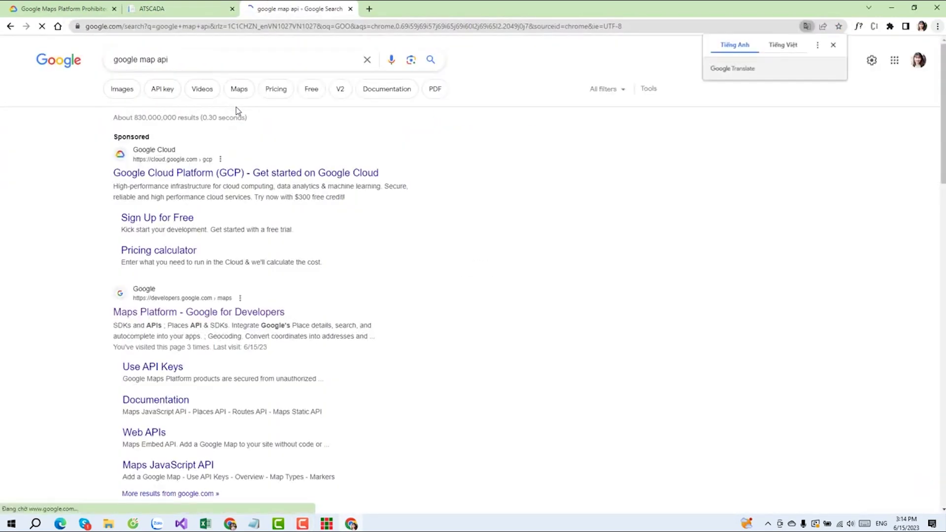
pyautogui.click(157, 316)
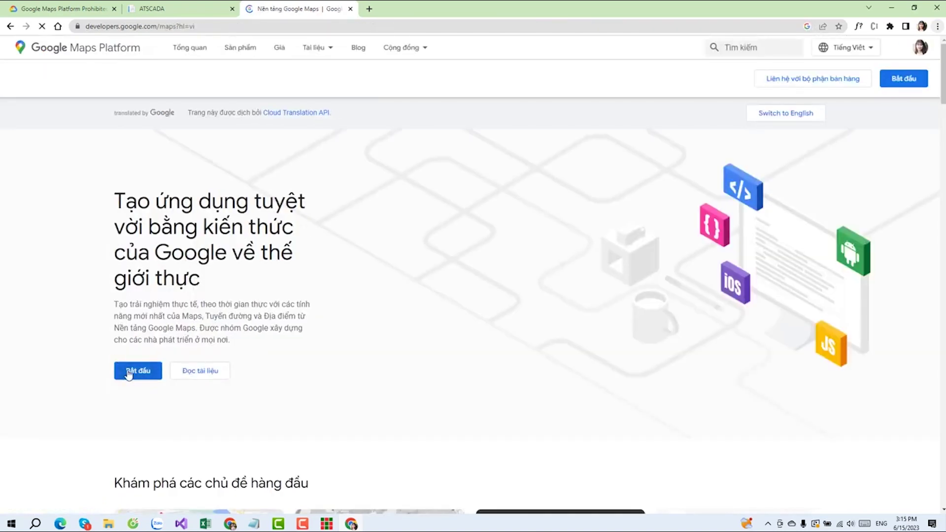
pyautogui.click(129, 373)
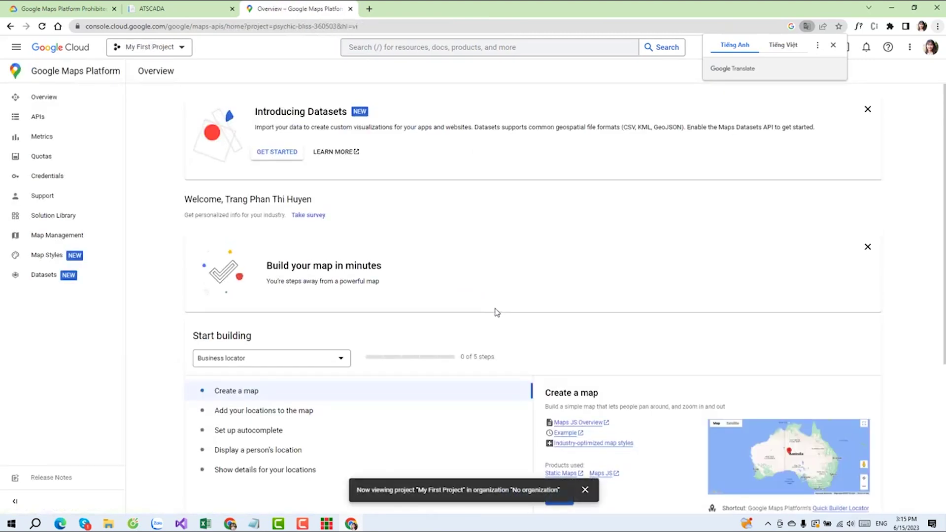
# Create a new Google Cloud project named Demo with no organization.
pyautogui.click(182, 47)
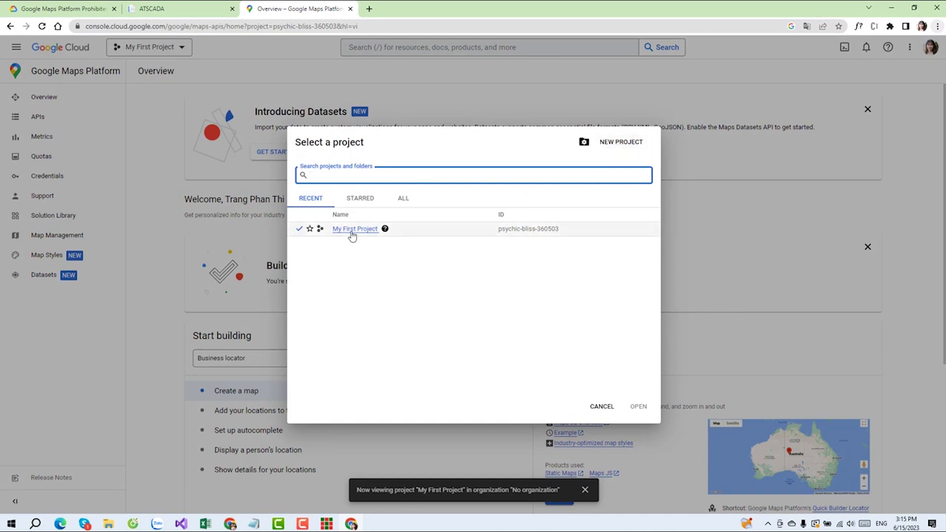
pyautogui.click(602, 144)
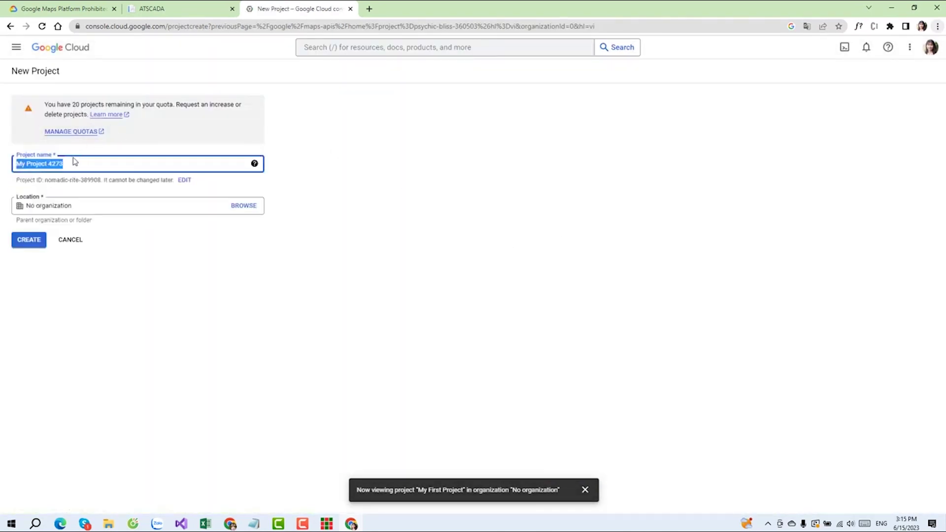
pyautogui.write('Demo')
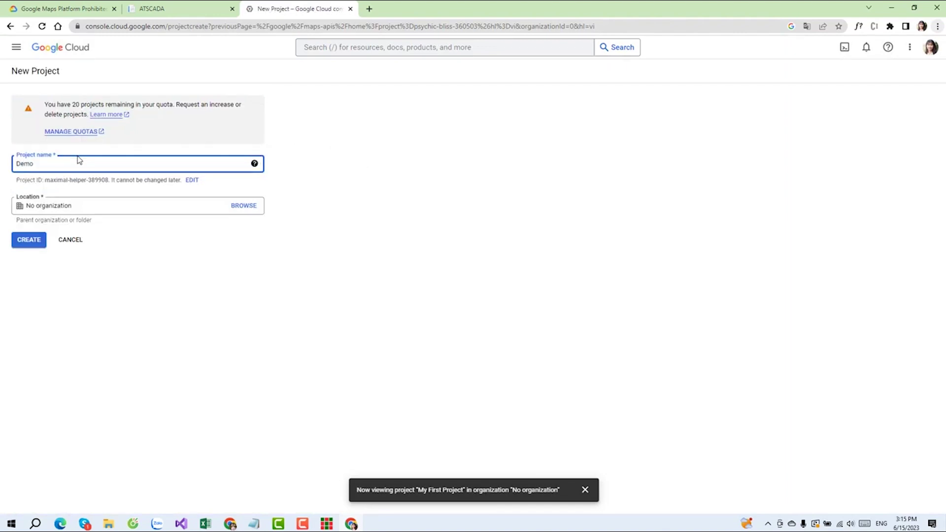
pyautogui.click(27, 242)
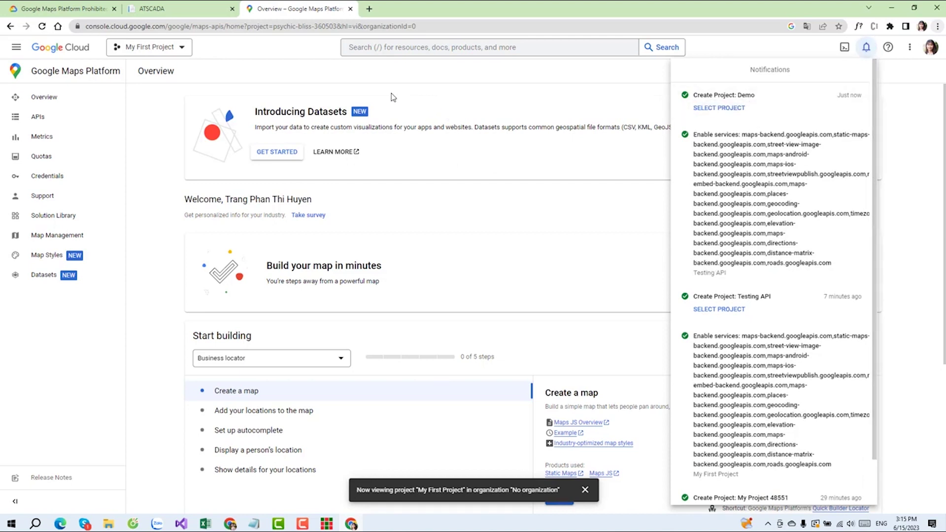
# Switch to the Demo project and finish its Maps Platform setup with all Maps APIs and budget alerts selected, postponing the API key restriction.
pyautogui.click(408, 98)
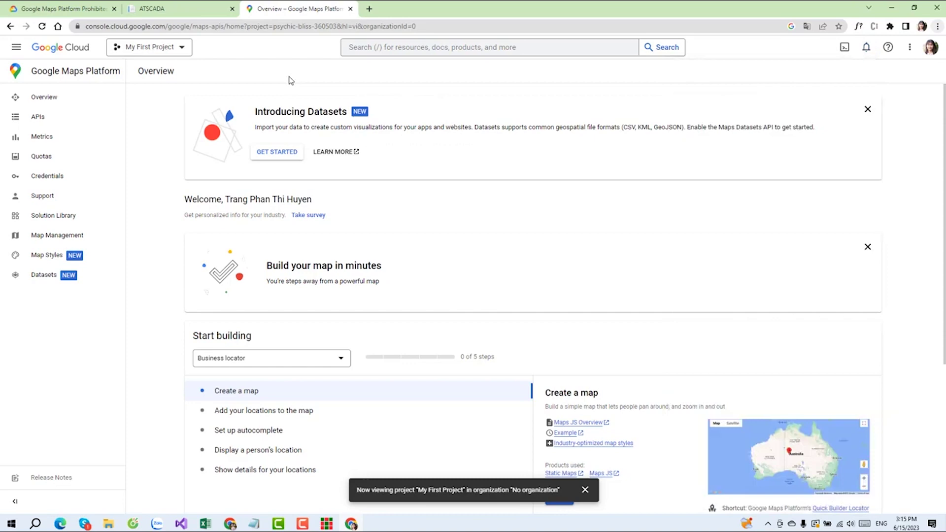
pyautogui.click(181, 54)
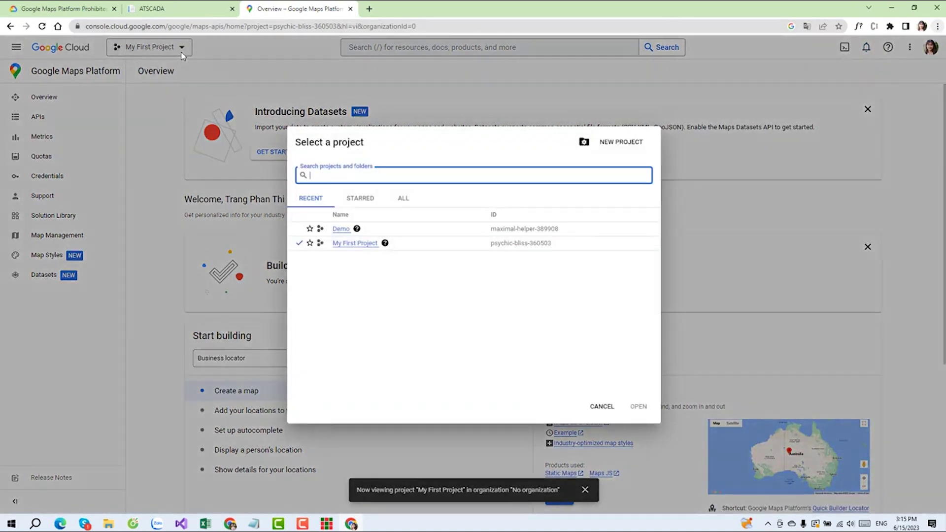
pyautogui.click(340, 229)
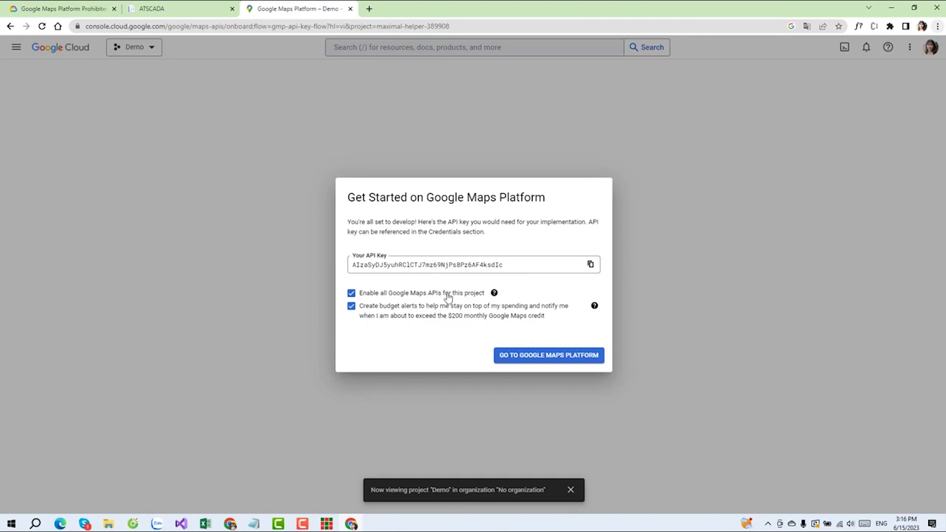
pyautogui.click(519, 360)
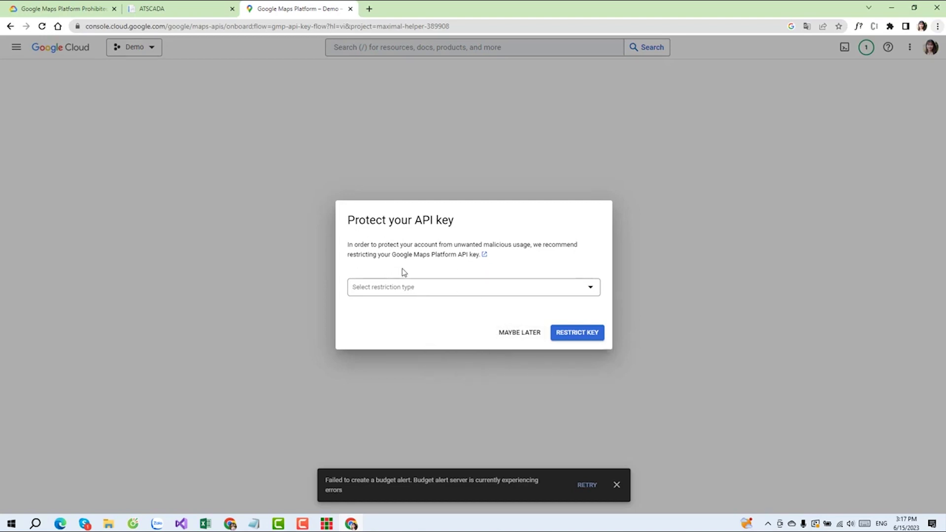
pyautogui.click(515, 336)
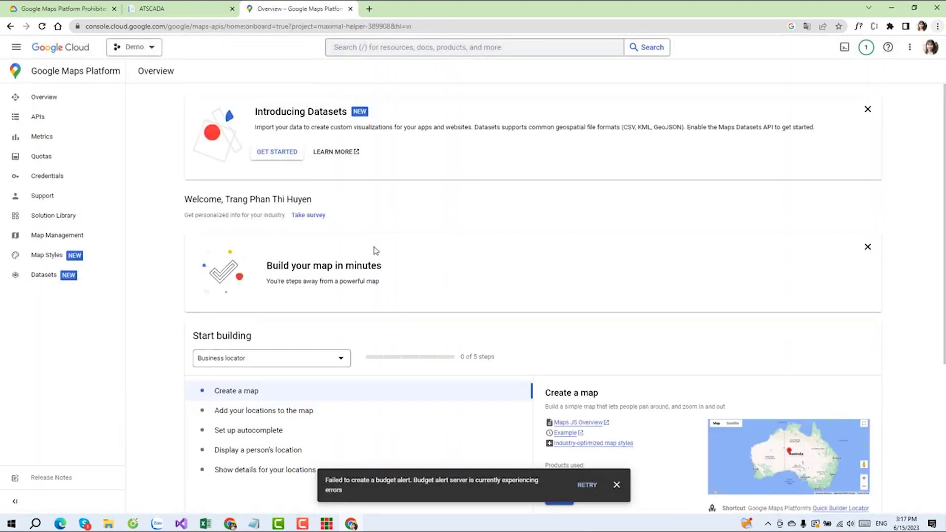
# Review the enabled and additional Google Maps APIs of the Demo project.
pyautogui.scroll(-4, 412, 262)
pyautogui.scroll(4, 417, 261)
pyautogui.click(37, 122)
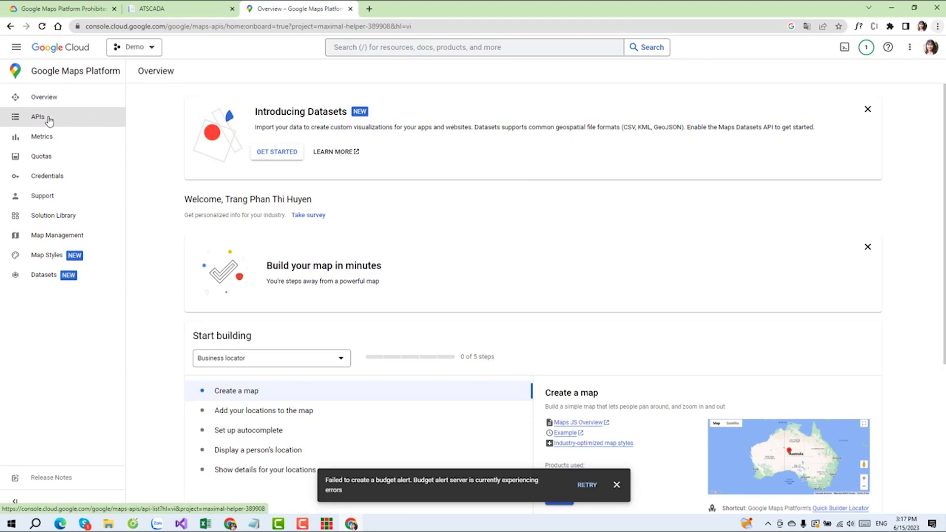
pyautogui.click(52, 121)
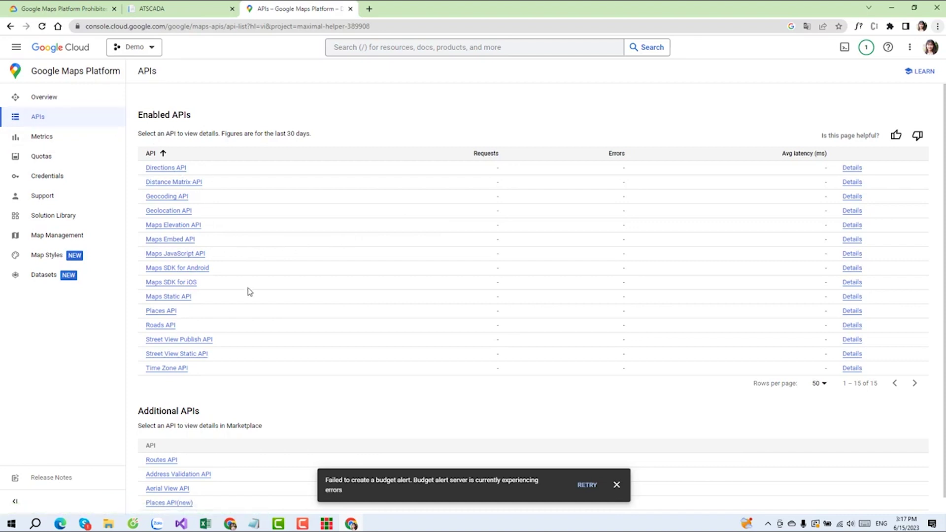
pyautogui.scroll(-1, 296, 136)
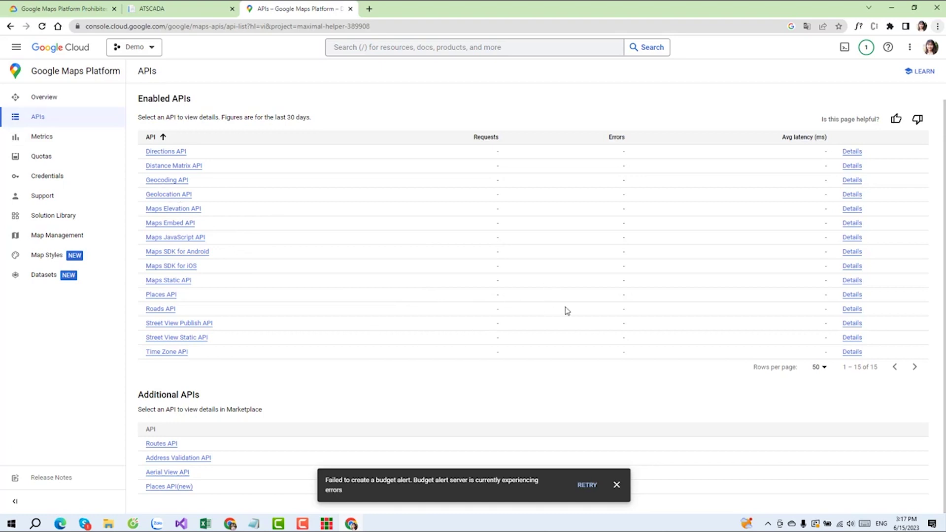
# Inspect the billing account's payment overview and the projects linked to it in account management.
pyautogui.click(12, 51)
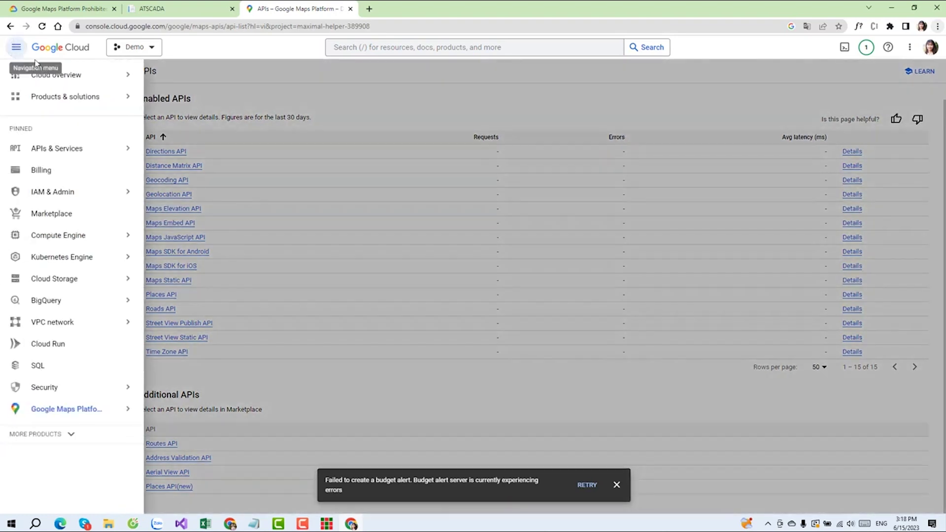
pyautogui.click(45, 172)
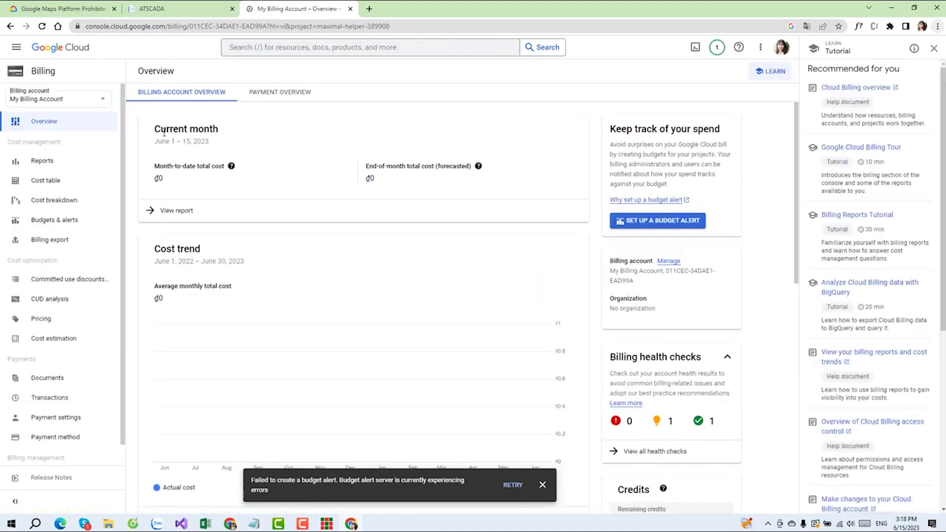
pyautogui.click(274, 98)
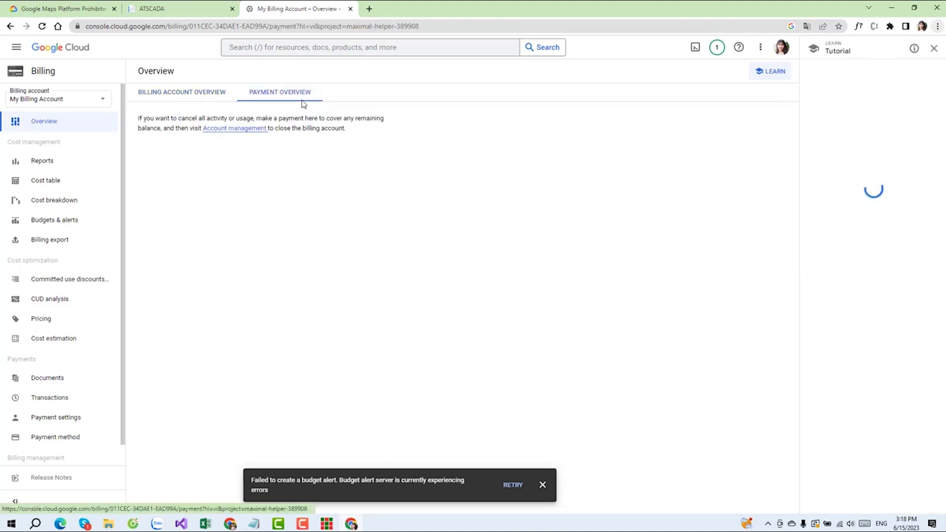
pyautogui.click(227, 129)
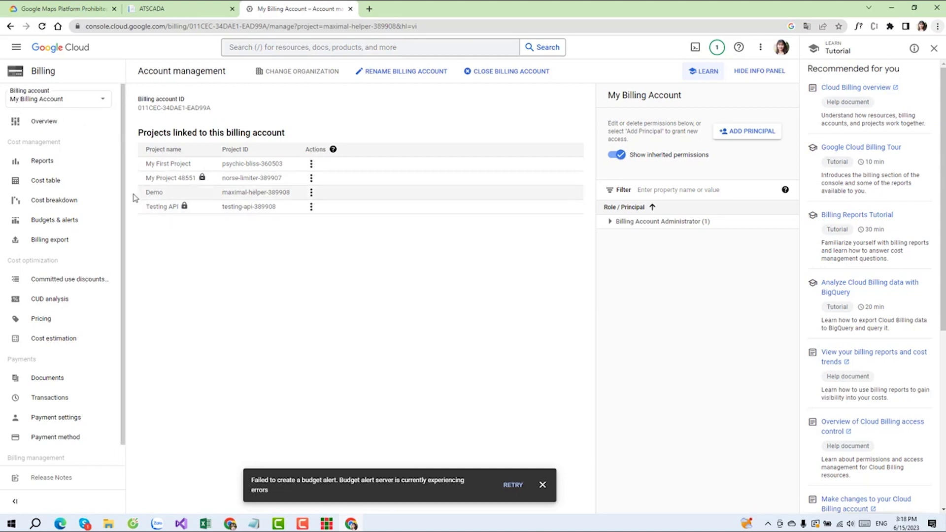
# Go to the management list of billing accounts and start creating a new billing account.
pyautogui.click(90, 103)
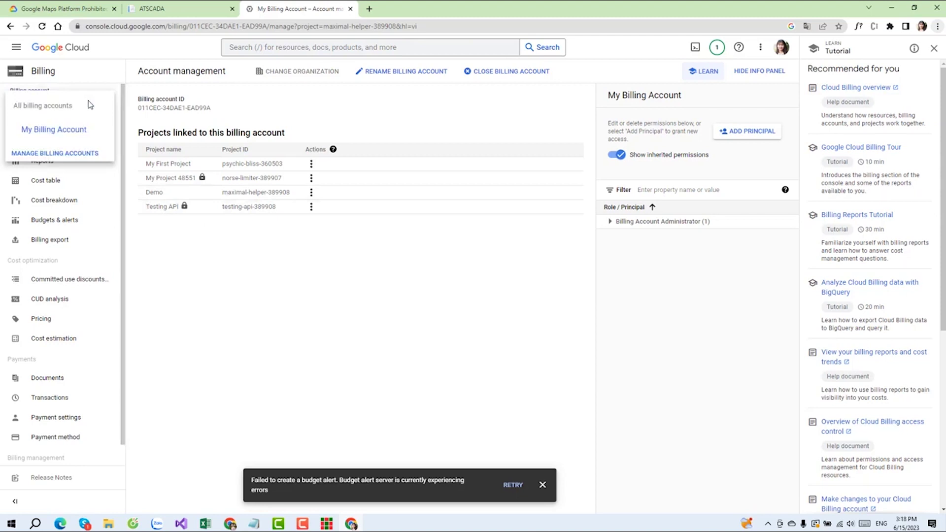
pyautogui.click(69, 156)
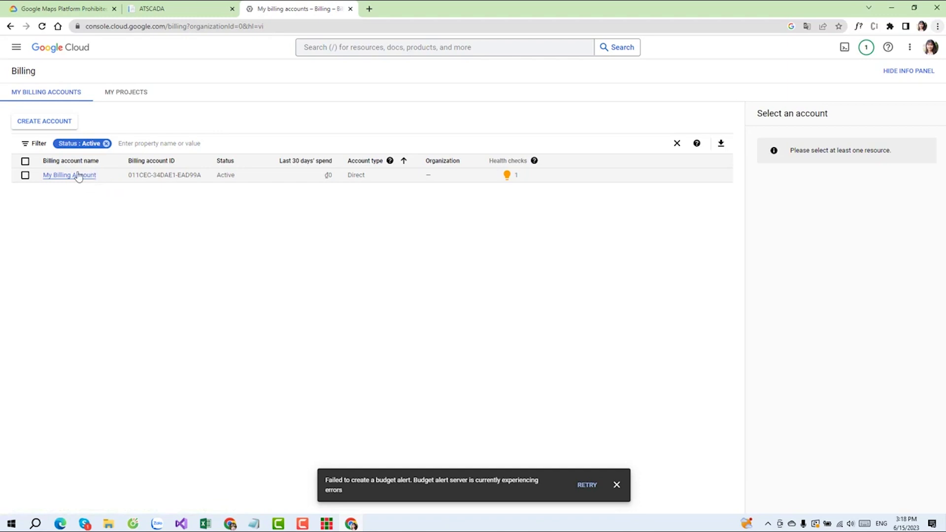
pyautogui.click(48, 122)
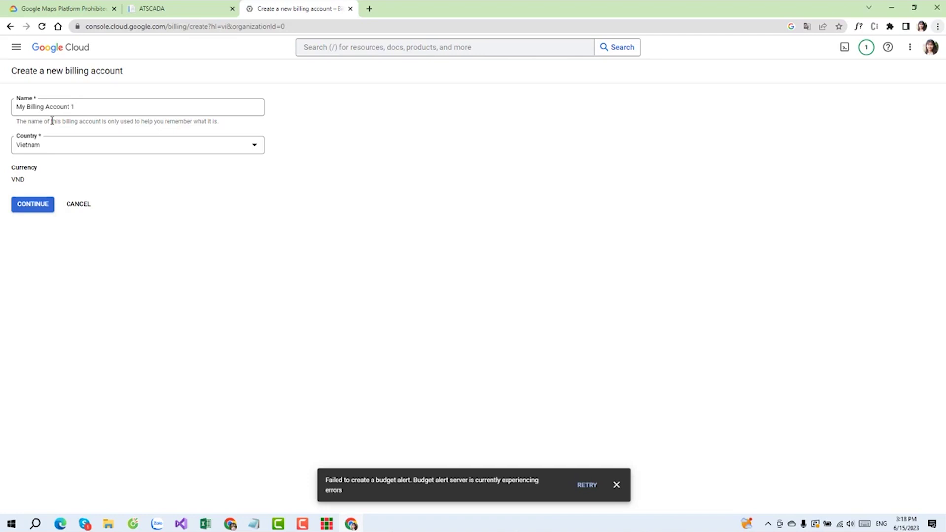
# Check the Vietnam entry on the Google Maps Platform Prohibited Territories page, then return to the billing account form.
pyautogui.click(50, 10)
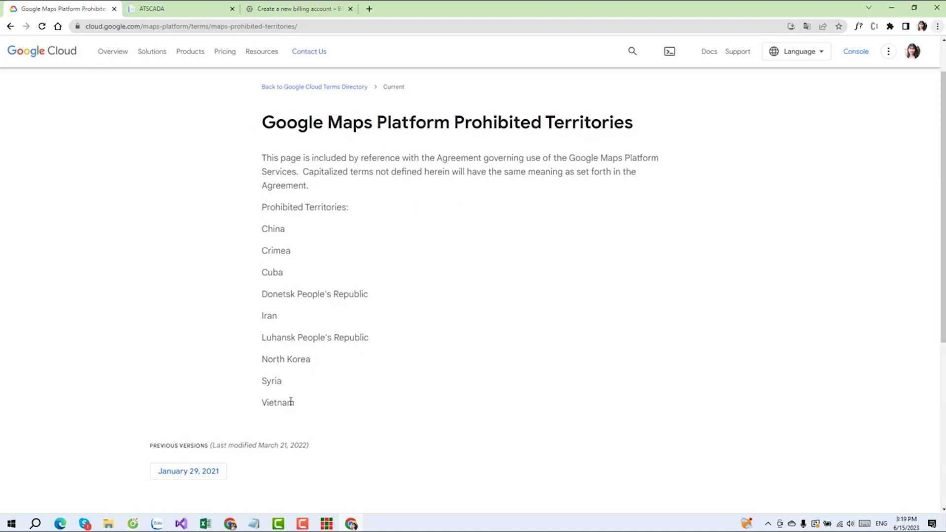
pyautogui.moveTo(262, 403); pyautogui.dragTo(296, 405)
pyautogui.click(294, 12)
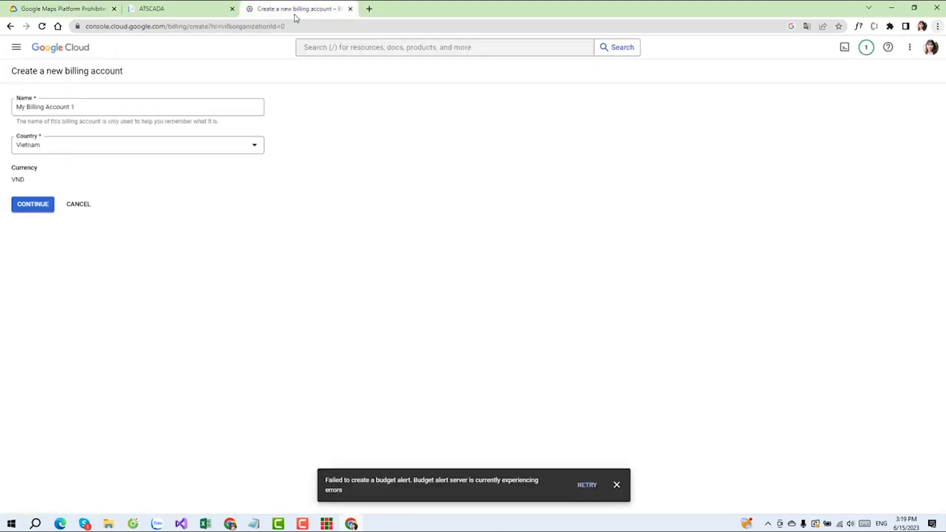
# Set the new billing account's country to United States and continue to the billing profile setup.
pyautogui.click(59, 151)
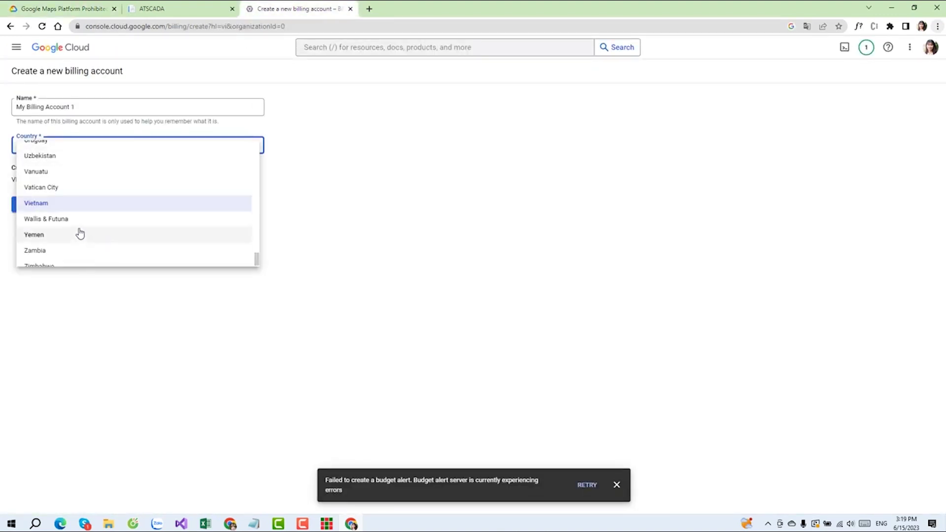
pyautogui.scroll(2, 60, 223)
pyautogui.scroll(-1, 74, 232)
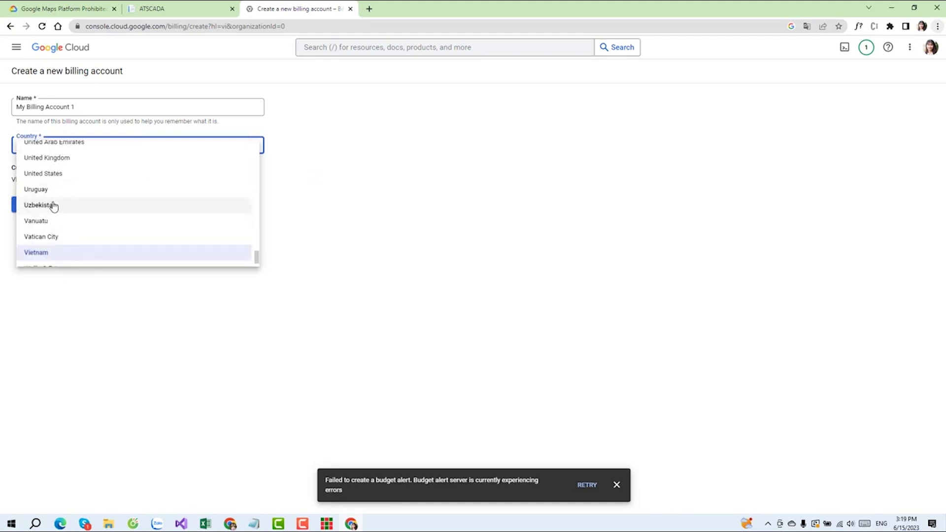
pyautogui.scroll(1, 62, 211)
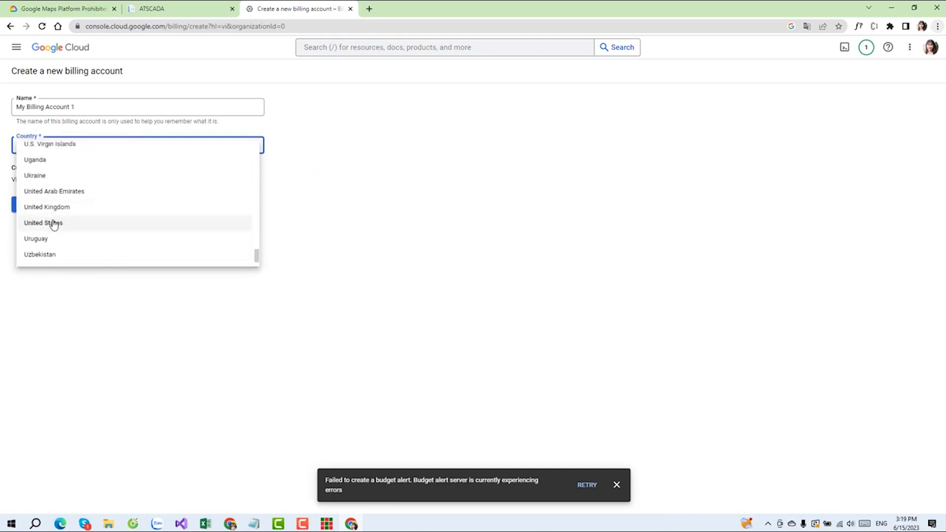
pyautogui.click(53, 222)
pyautogui.click(43, 206)
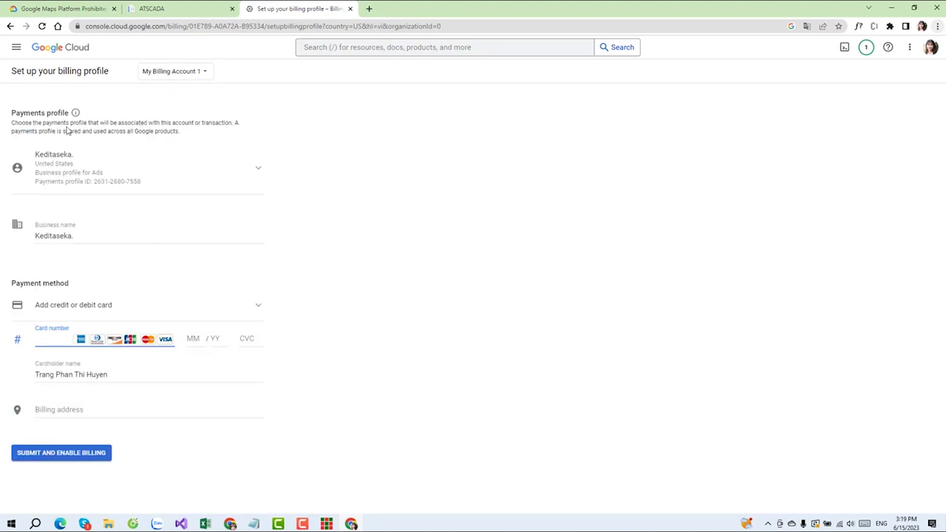
# Examine the available payments profiles and the business name field in the billing profile setup.
pyautogui.click(258, 169)
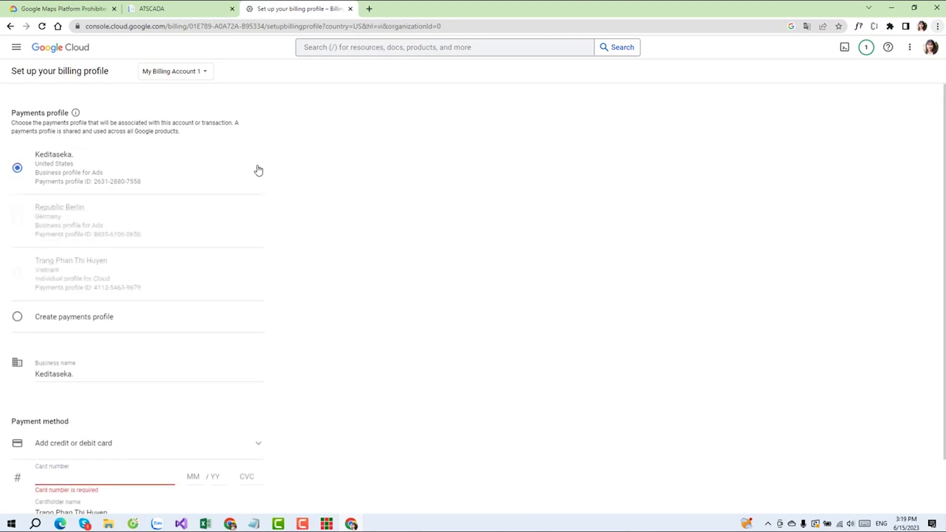
pyautogui.click(259, 172)
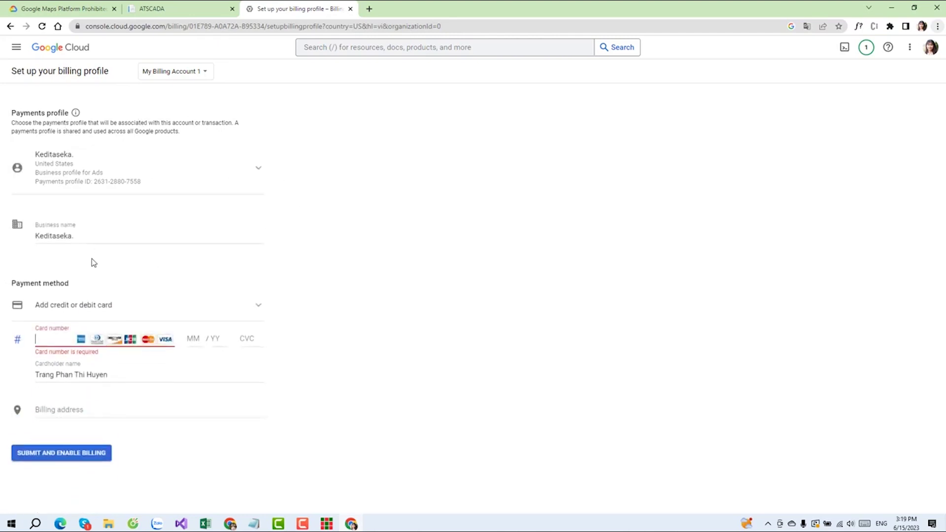
pyautogui.click(106, 239)
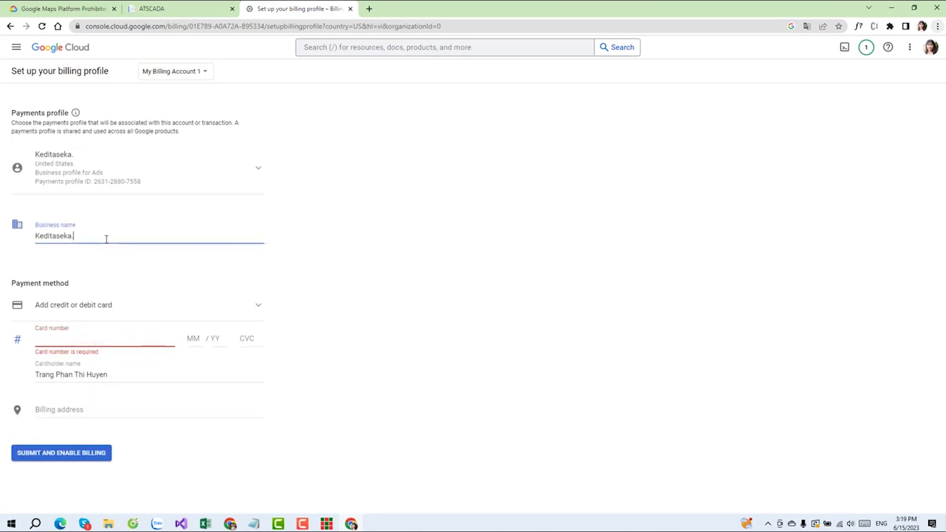
pyautogui.hotkey('ctrl', 'a')
pyautogui.click(104, 269)
pyautogui.click(261, 172)
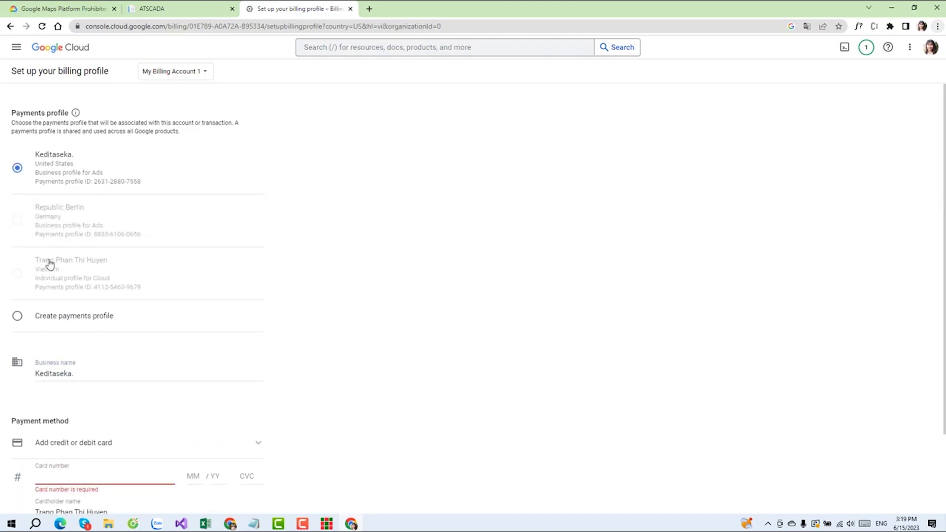
pyautogui.click(76, 112)
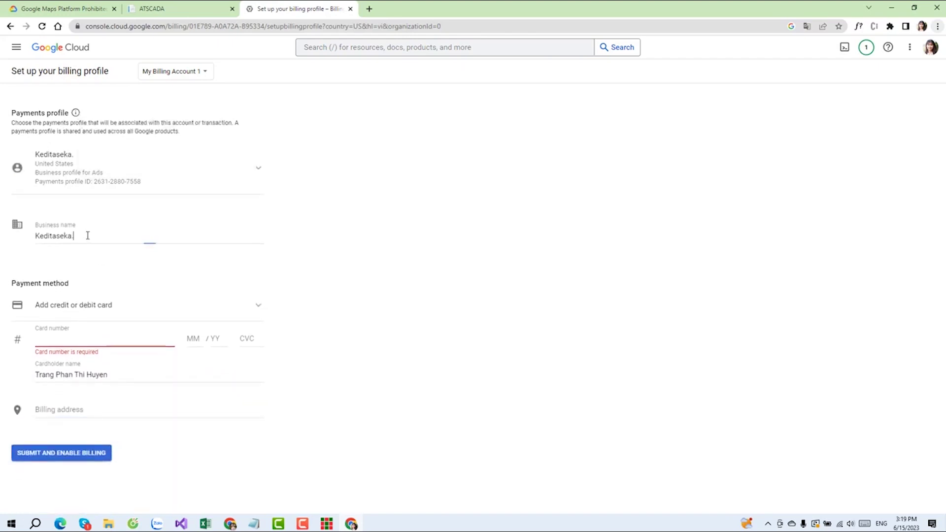
# Highlight the existing business name and its field label in the billing profile.
pyautogui.doubleClick(103, 240)
pyautogui.moveTo(85, 239); pyautogui.dragTo(25, 243)
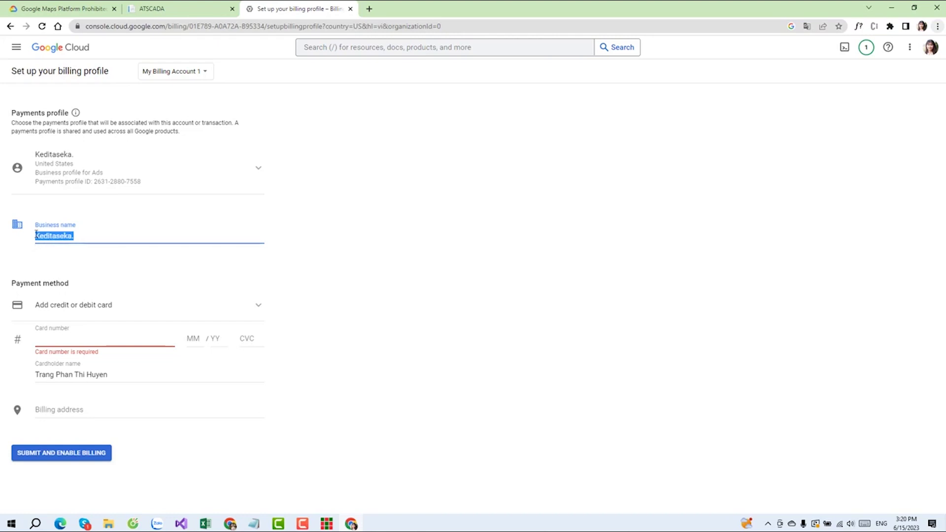
pyautogui.click(69, 240)
pyautogui.moveTo(78, 238); pyautogui.dragTo(58, 223)
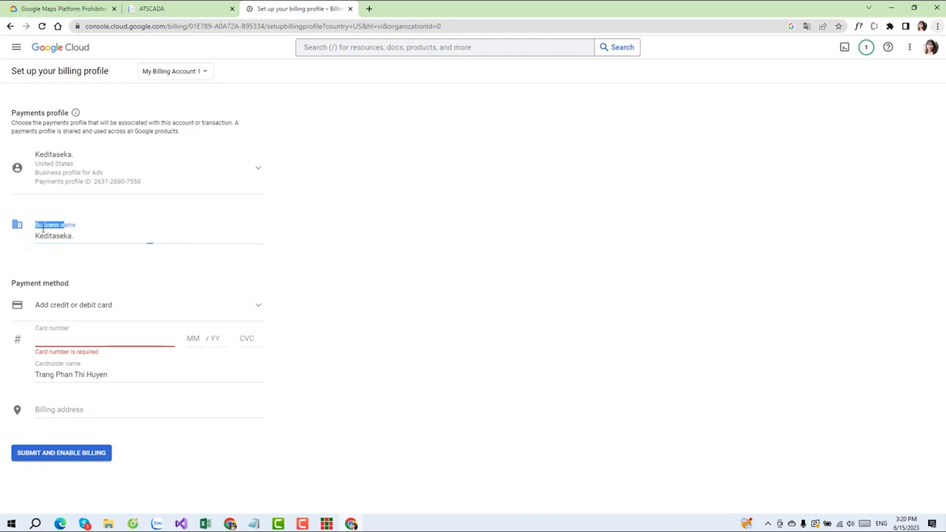
# Review the payment method options, keep the credit or debit card choice, and inspect the expiry and security code fields.
pyautogui.click(70, 317)
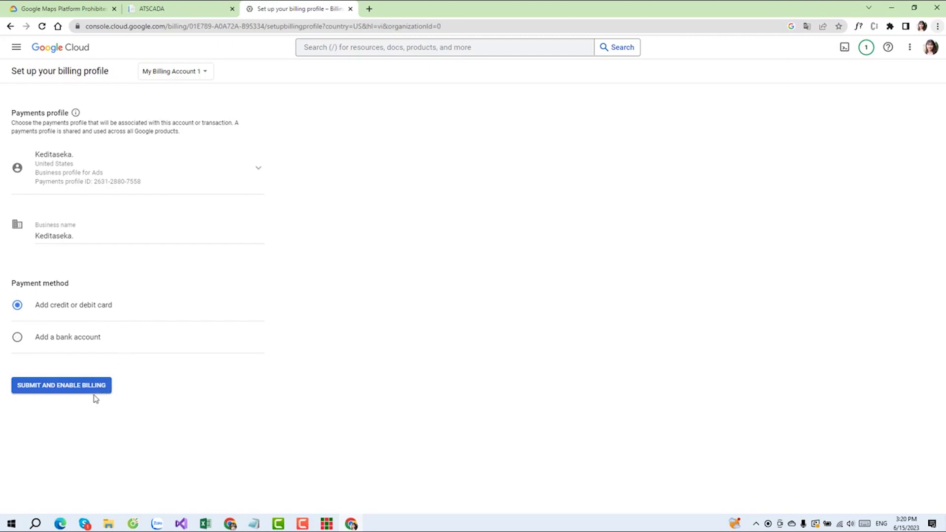
pyautogui.click(81, 308)
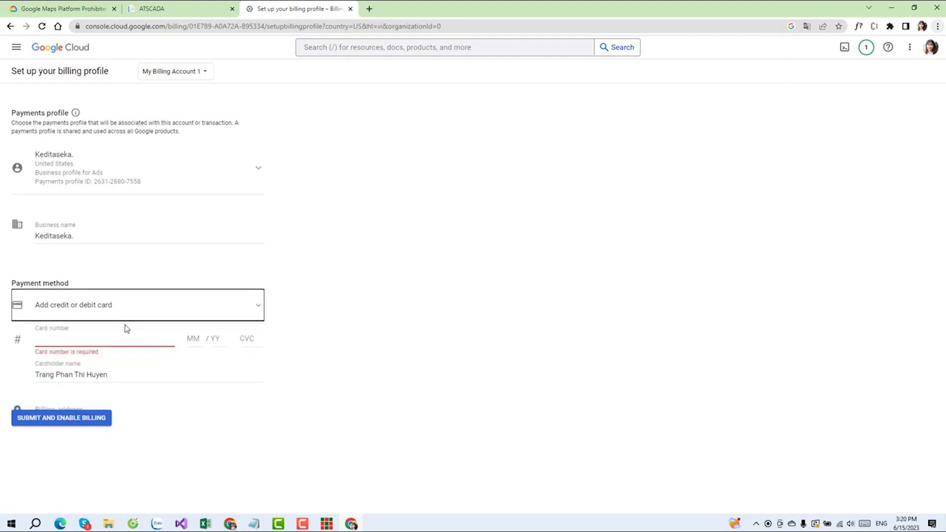
pyautogui.click(197, 341)
pyautogui.click(246, 339)
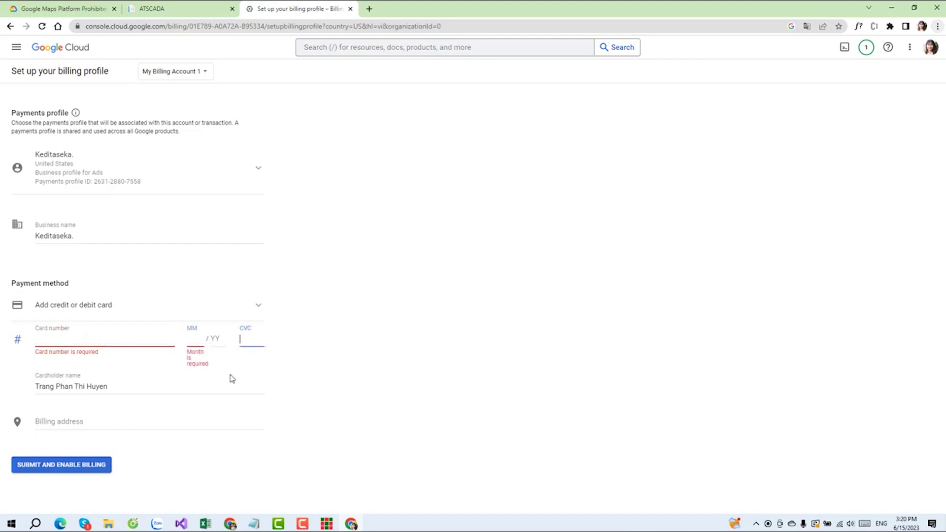
# Expand the billing address section and look through its city field and list of states.
pyautogui.click(63, 421)
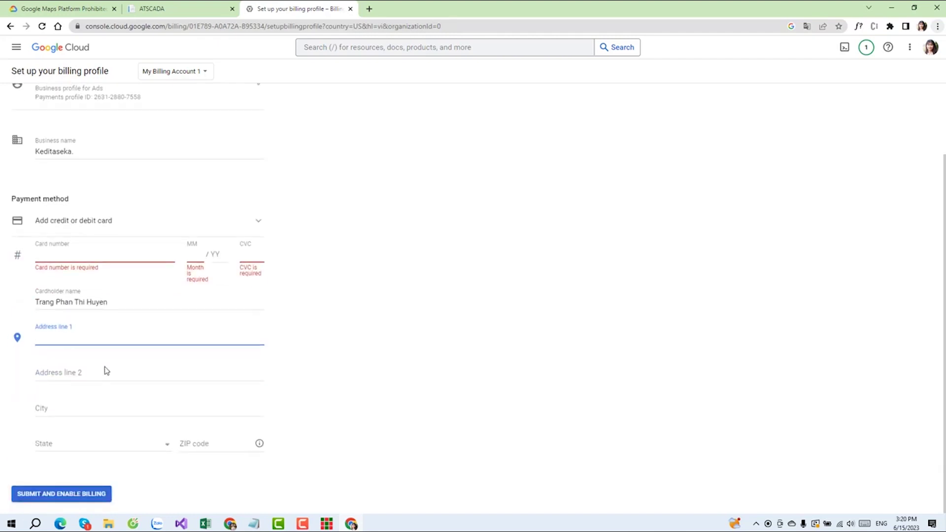
pyautogui.click(76, 452)
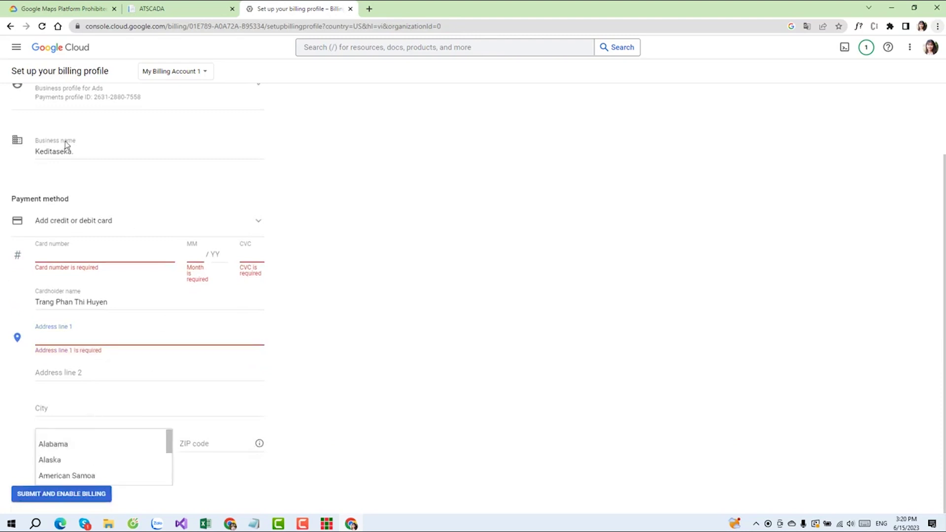
pyautogui.scroll(2, 180, 206)
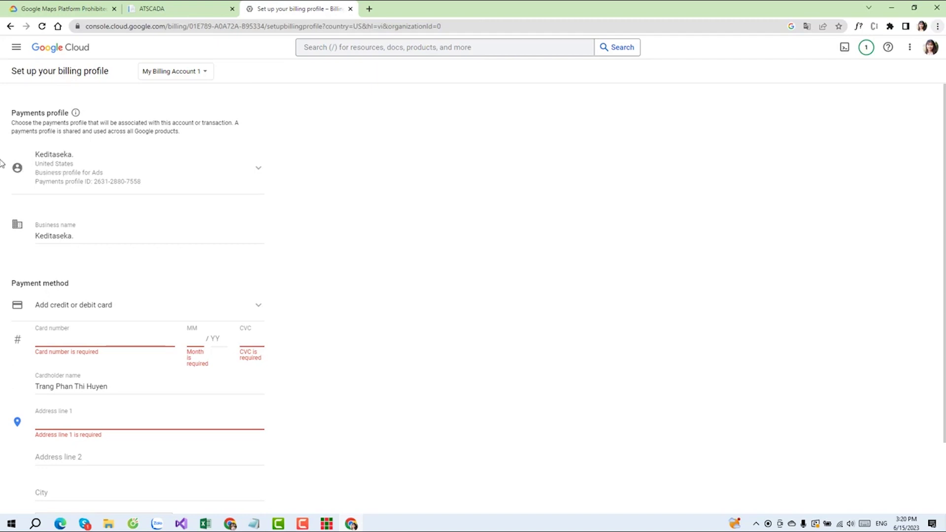
pyautogui.scroll(-2, 220, 352)
pyautogui.click(104, 453)
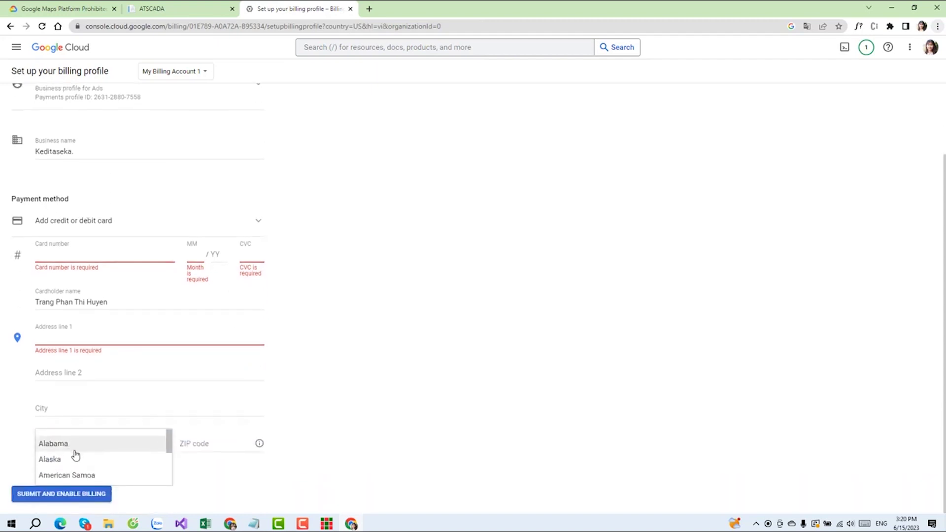
pyautogui.scroll(-3, 79, 450)
pyautogui.click(174, 406)
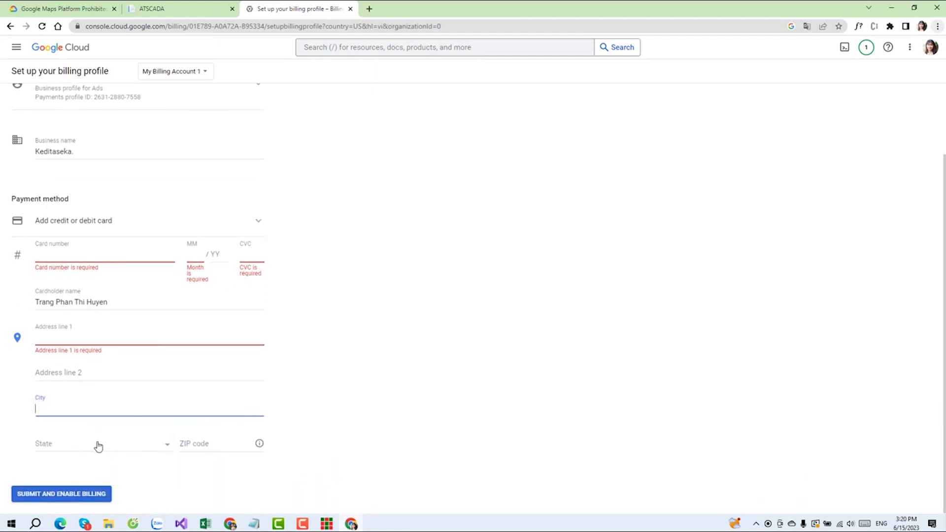
# Set the billing address's state to Louisiana and fill in the city.
pyautogui.click(95, 446)
pyautogui.scroll(-6, 92, 446)
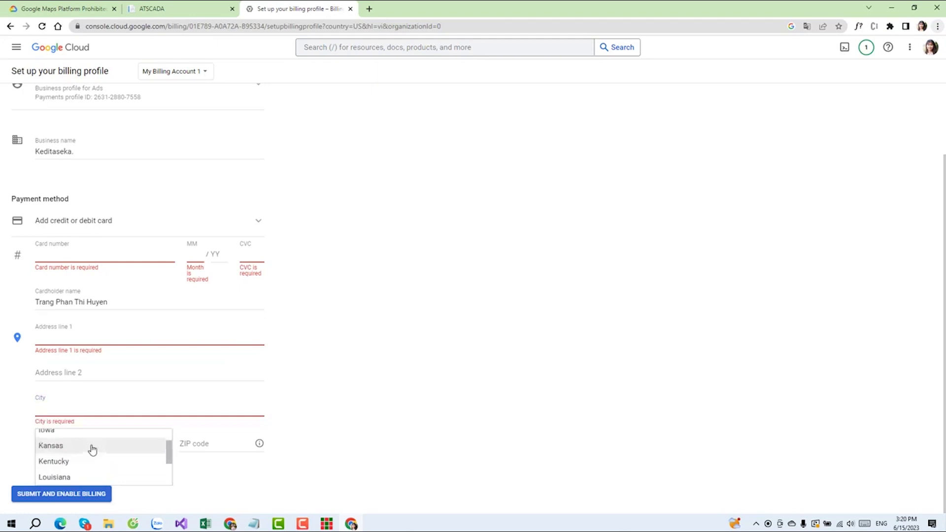
pyautogui.click(69, 477)
pyautogui.click(66, 409)
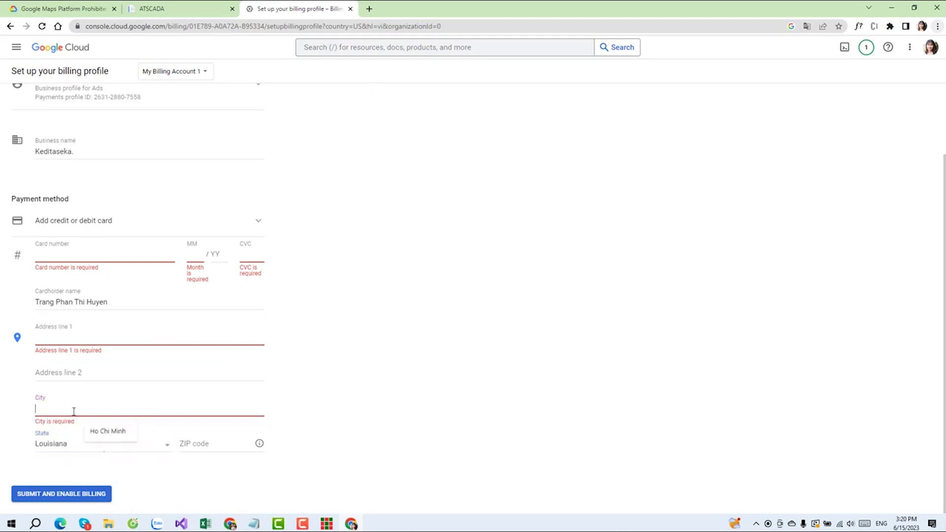
pyautogui.write('Barton Rouge')
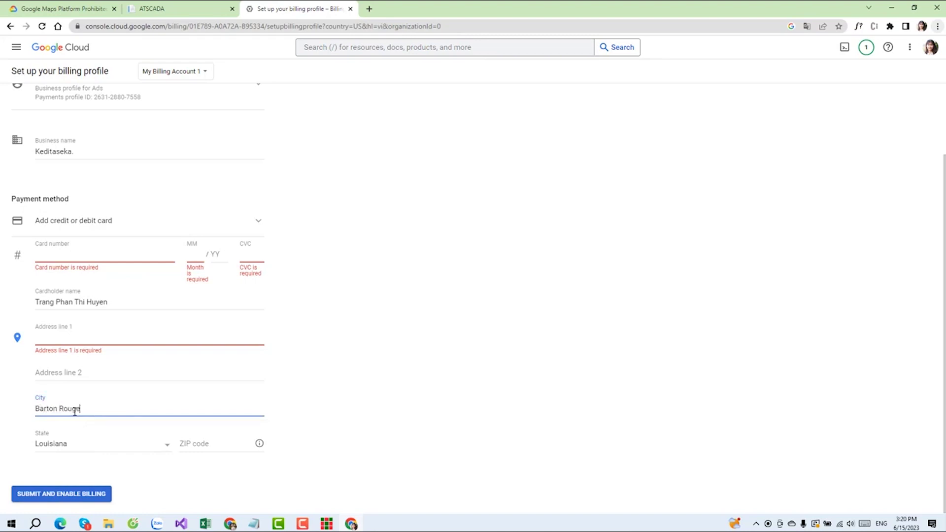
# Check the street address lines and the ZIP code field of the billing address.
pyautogui.click(67, 377)
pyautogui.click(68, 340)
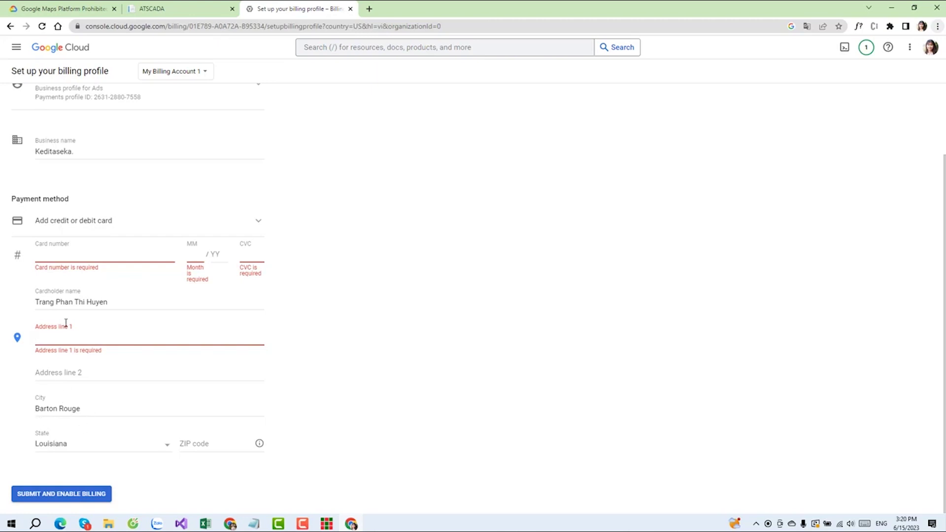
pyautogui.scroll(2, 73, 238)
pyautogui.scroll(-2, 234, 426)
pyautogui.click(217, 449)
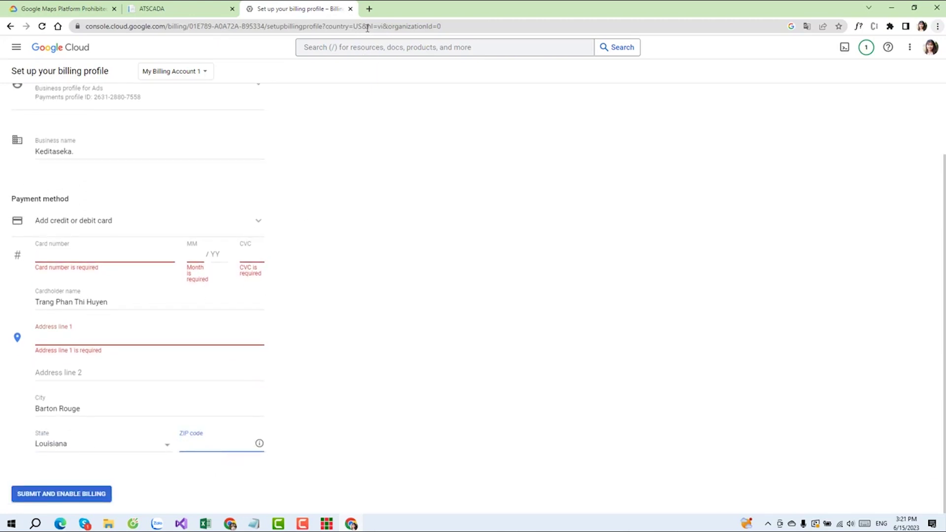
# Search Google in a new browser tab for "louisiana postcode".
pyautogui.click(369, 9)
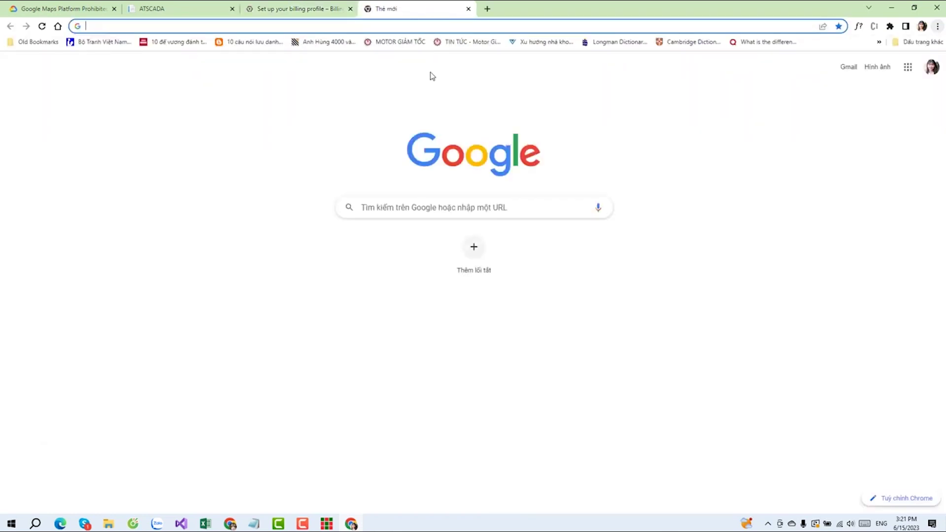
pyautogui.write('lous')
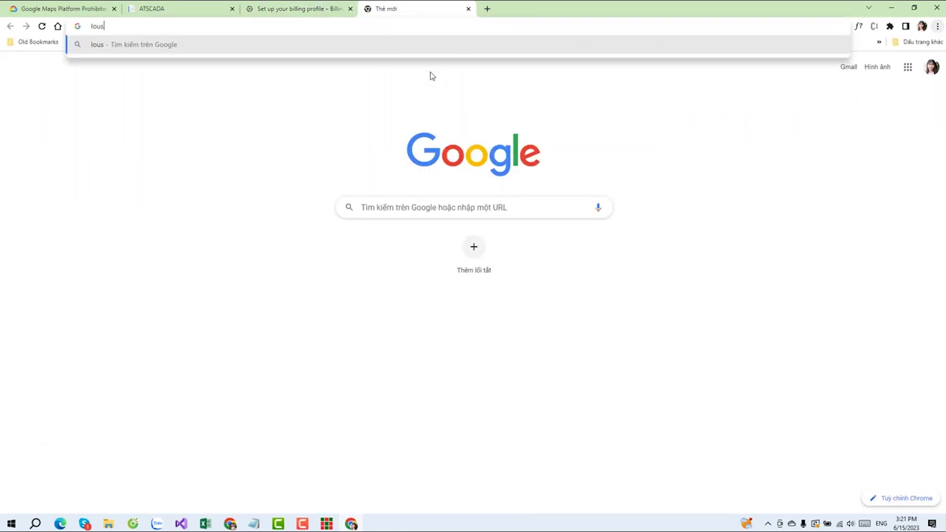
pyautogui.press('BackSpace')
pyautogui.write('isia')
pyautogui.write('na postcode')
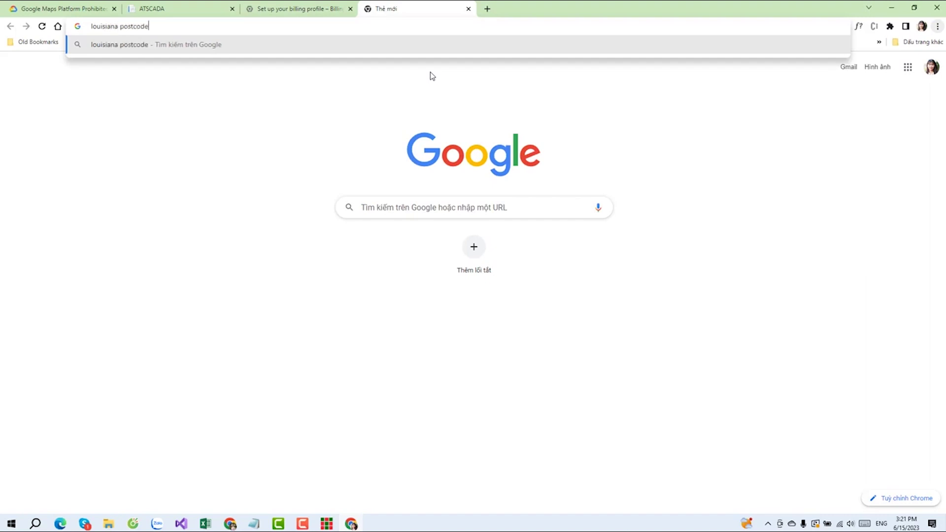
pyautogui.press('Return')
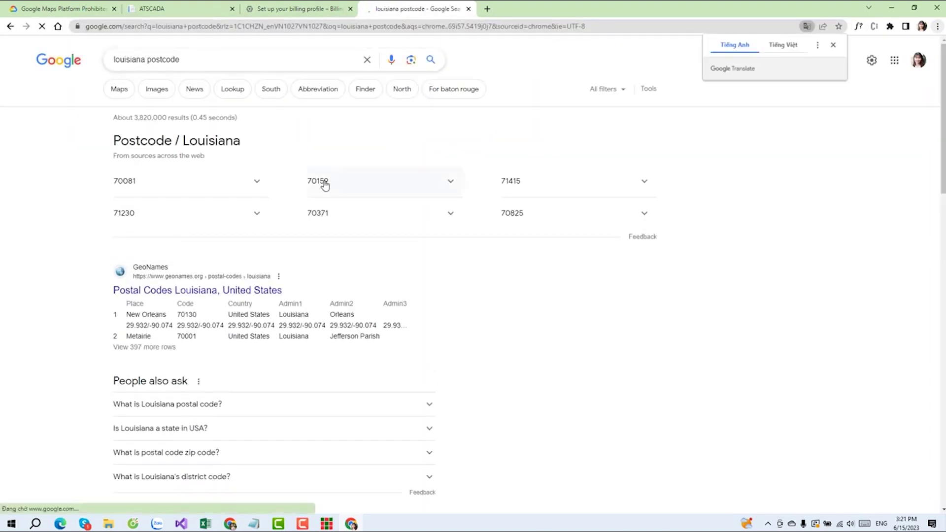
# Copy a Louisiana postcode from the search results into the billing address's ZIP code field.
pyautogui.click(323, 183)
pyautogui.moveTo(333, 184); pyautogui.dragTo(311, 186)
pyautogui.hotkey('ctrl', 'c')
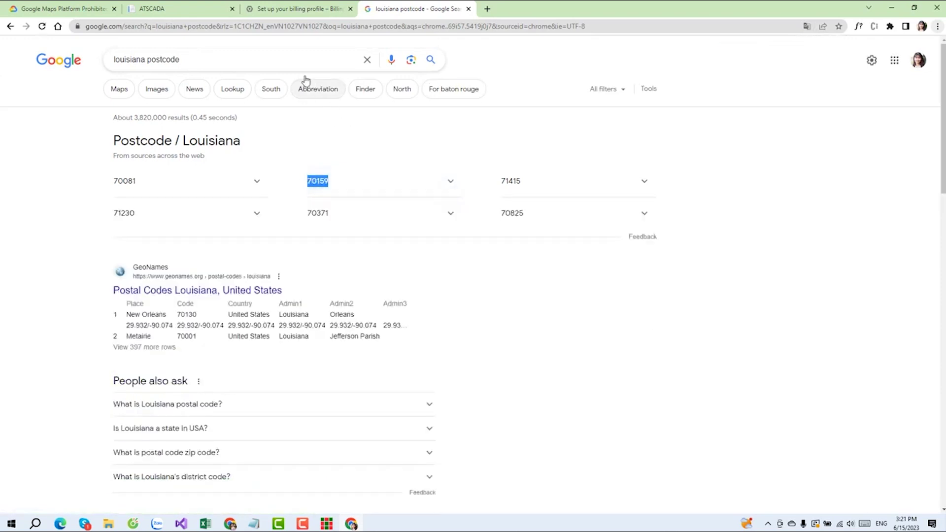
pyautogui.click(281, 10)
pyautogui.click(185, 439)
pyautogui.hotkey('ctrl', 'v')
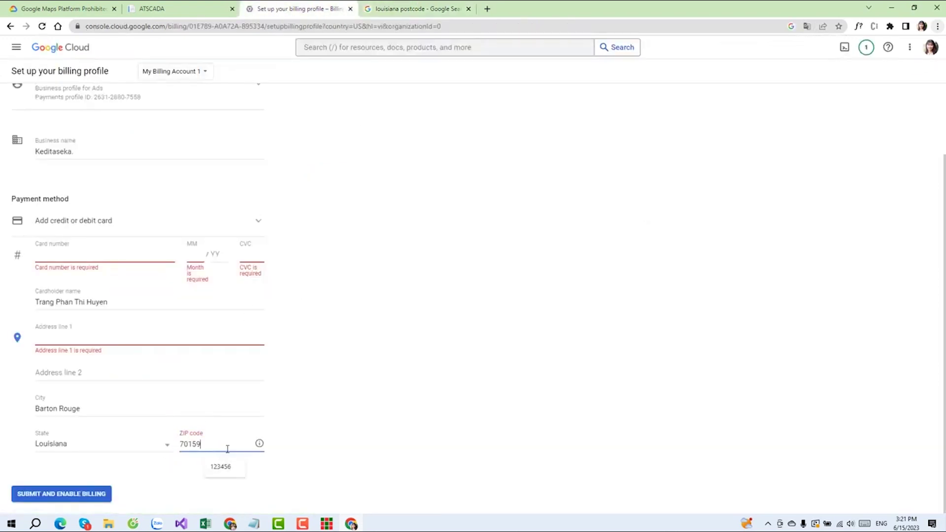
# Look over the billing profile form, then leave it without submitting and return to the billing accounts list.
pyautogui.moveTo(212, 450); pyautogui.dragTo(142, 466)
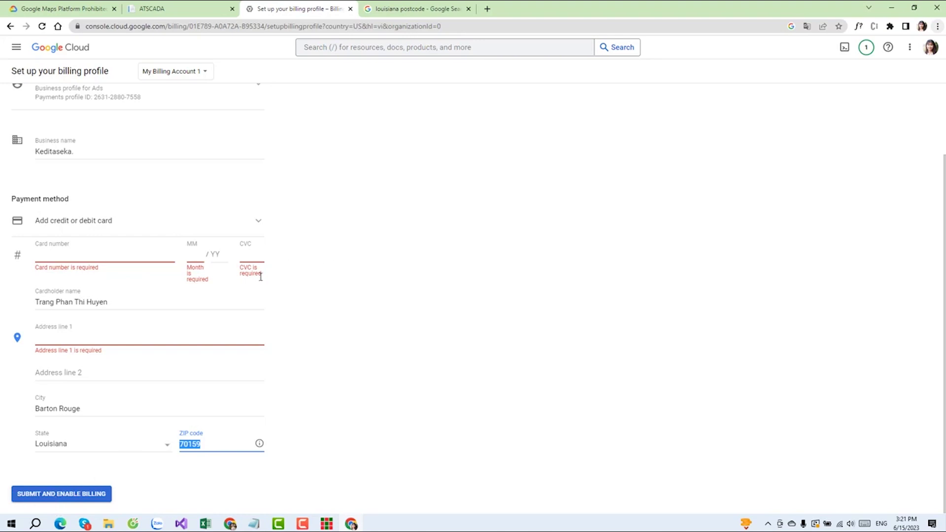
pyautogui.scroll(2, 261, 277)
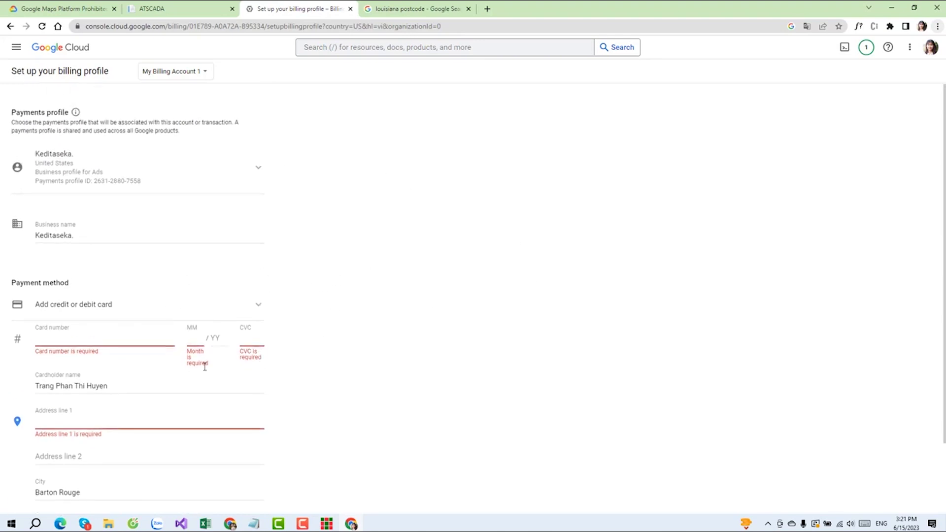
pyautogui.scroll(-2, 171, 371)
pyautogui.scroll(2, 229, 331)
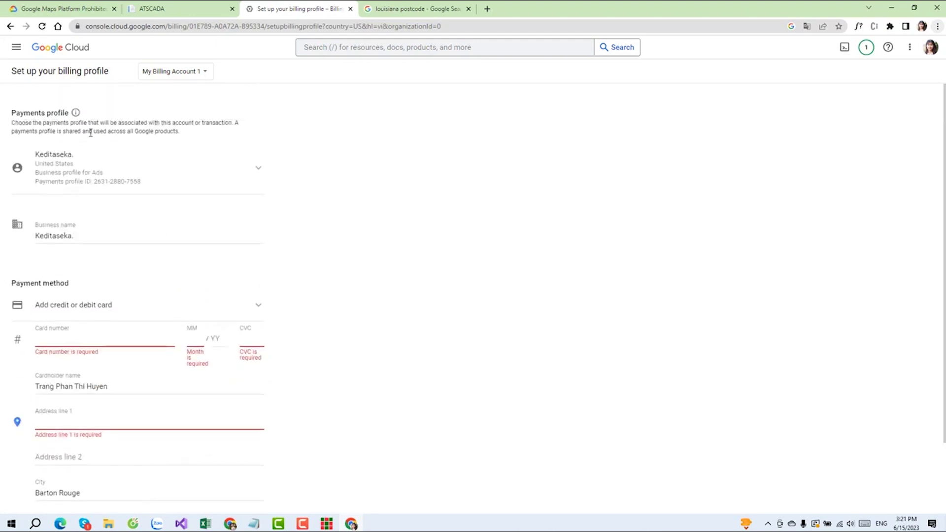
pyautogui.click(9, 26)
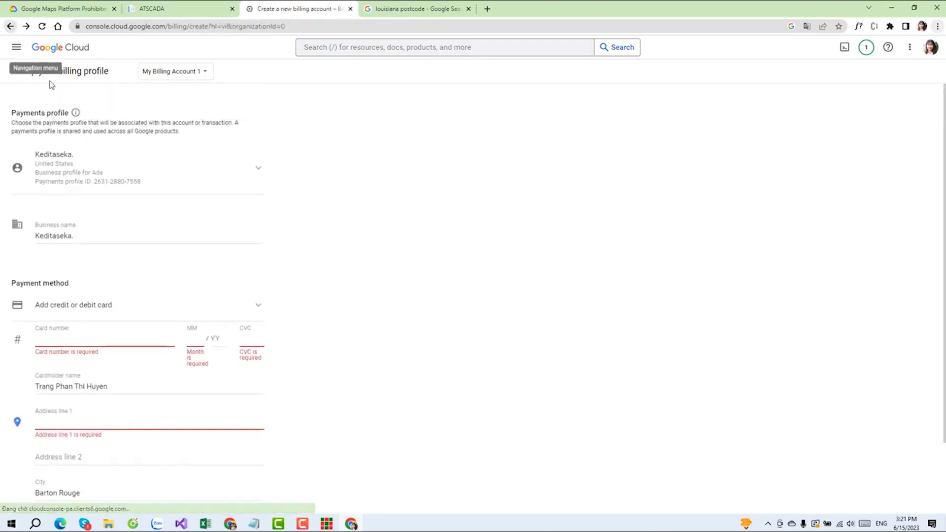
pyautogui.click(10, 26)
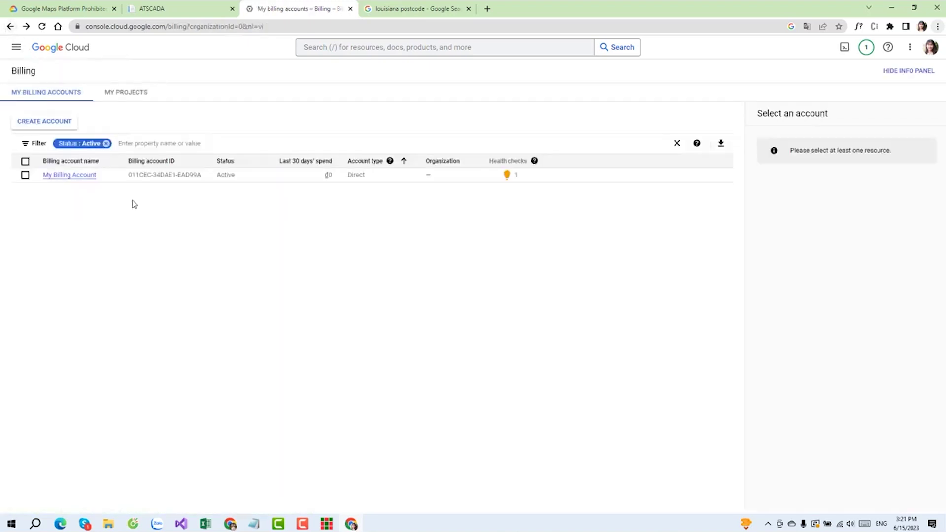
# Check the Google Maps Platform Prohibited Territories list again, then view the projects and their linked billing accounts.
pyautogui.click(58, 8)
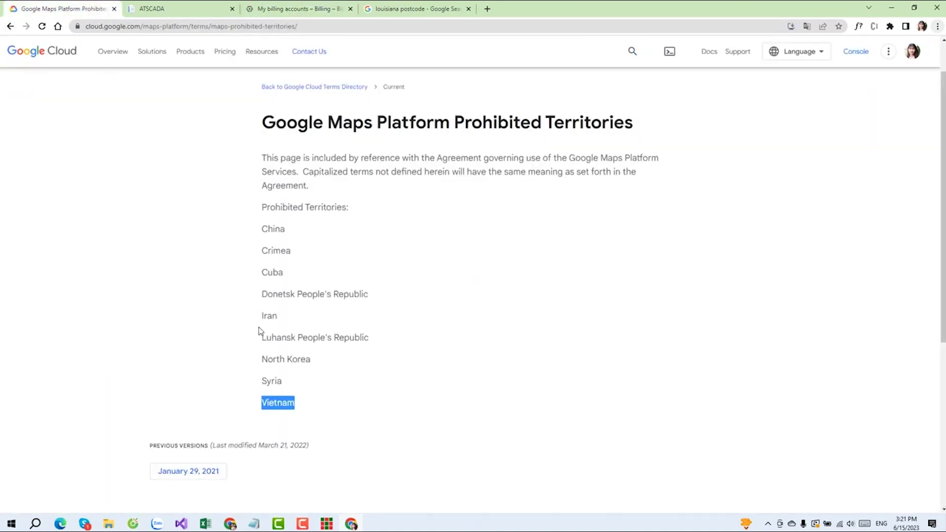
pyautogui.click(273, 312)
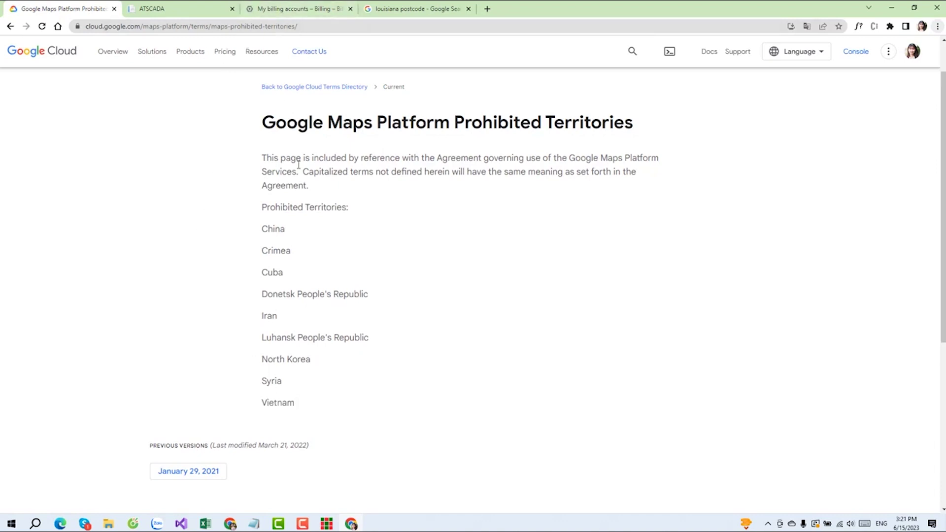
pyautogui.click(272, 8)
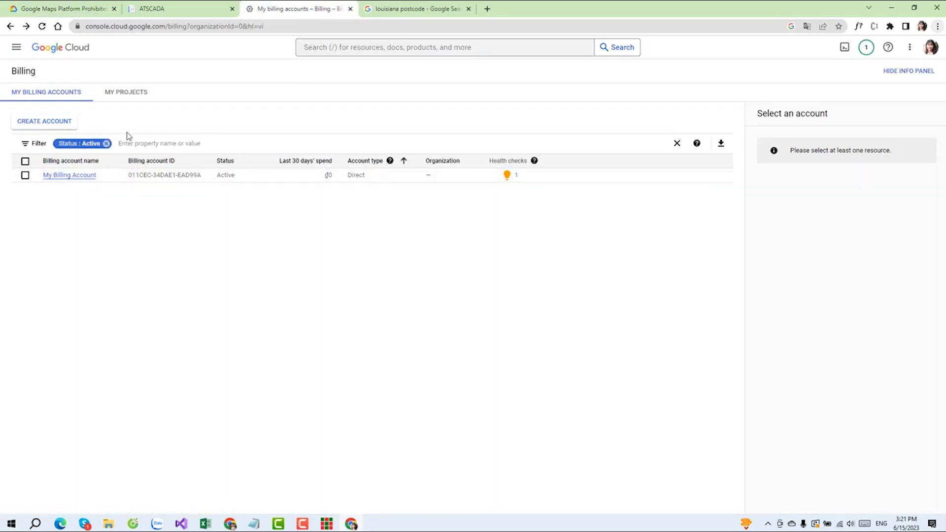
pyautogui.click(122, 96)
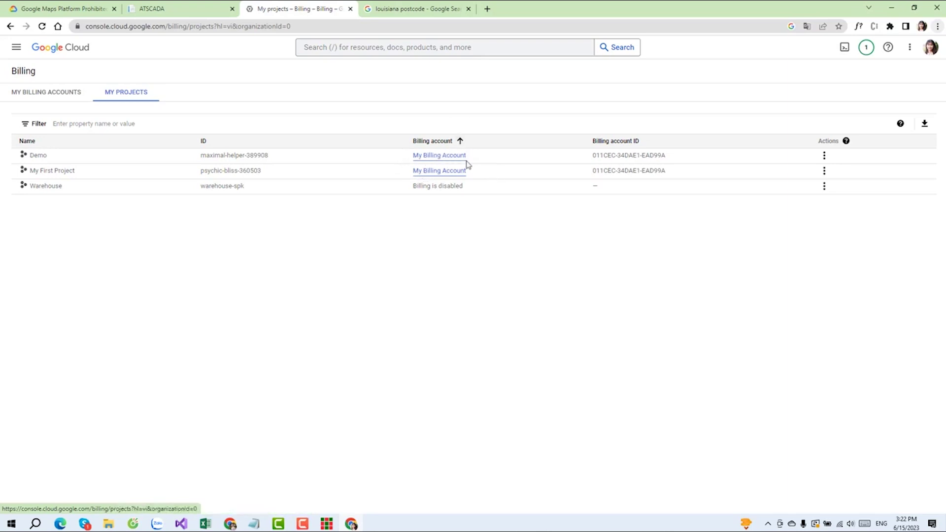
# Go to the API Library and show all APIs in the Maps category.
pyautogui.click(16, 47)
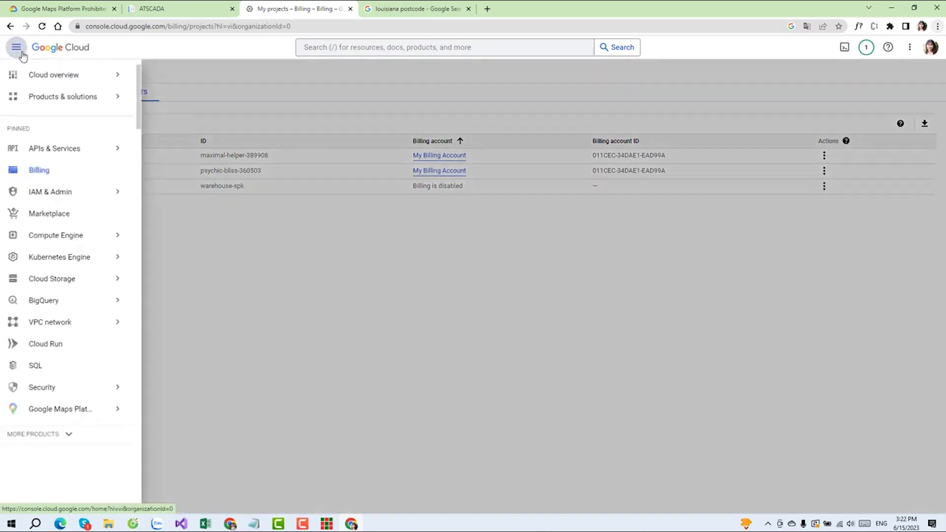
pyautogui.moveTo(81, 153)
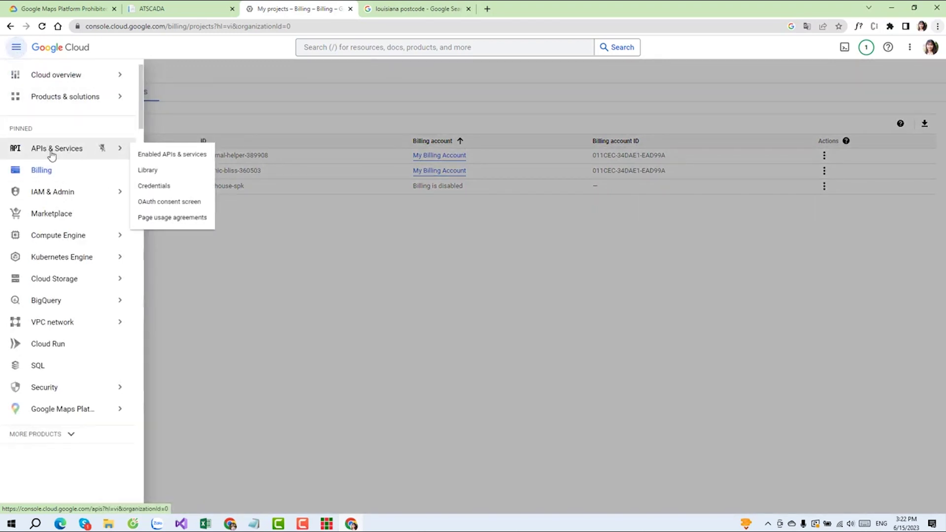
pyautogui.click(146, 172)
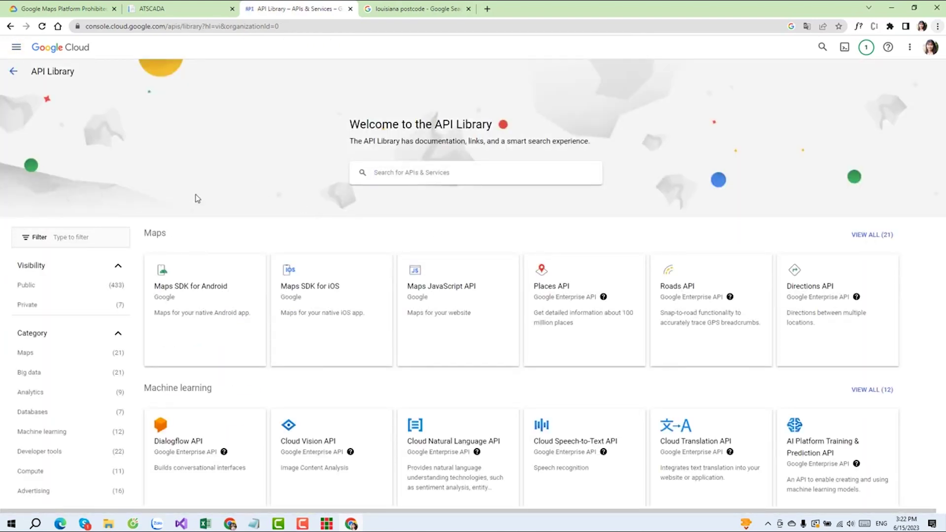
pyautogui.scroll(-2, 644, 236)
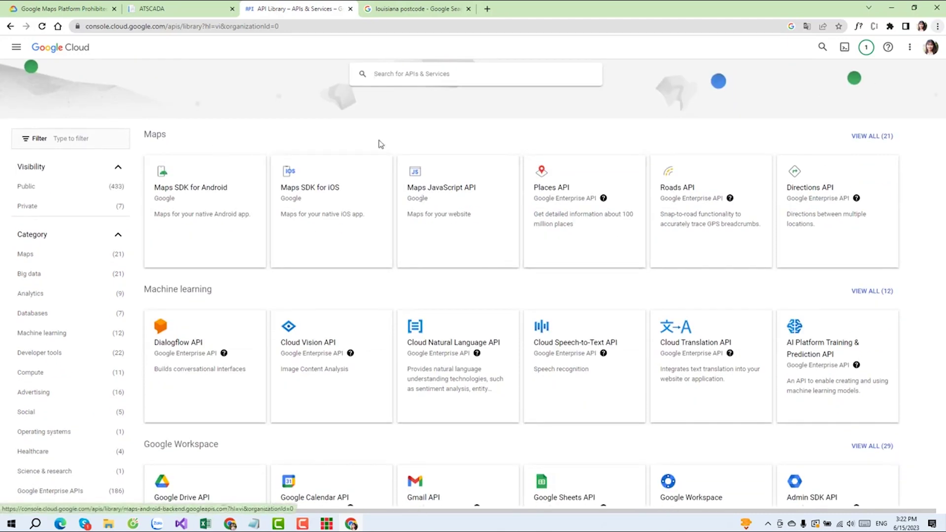
pyautogui.click(862, 141)
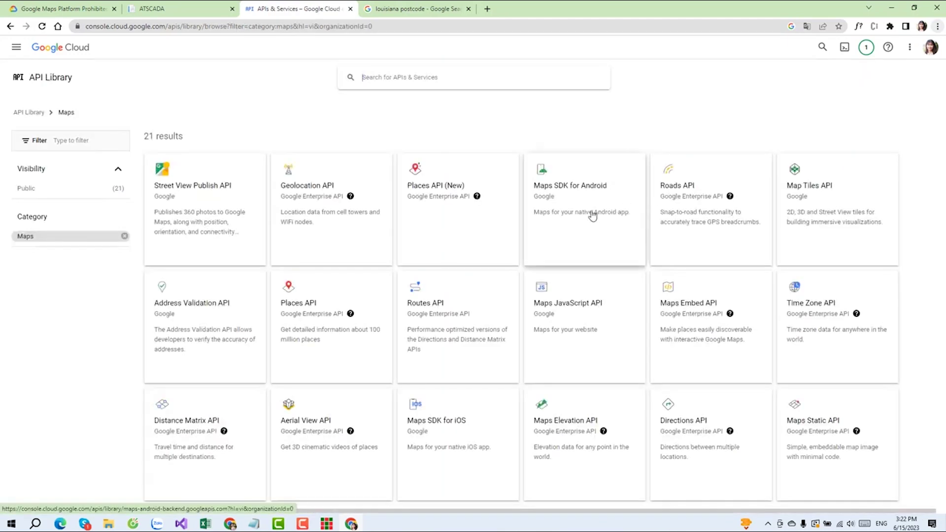
# Find the Geocoding API among the Maps APIs and open its product details in the Demo project.
pyautogui.scroll(-3, 446, 292)
pyautogui.scroll(2, 581, 311)
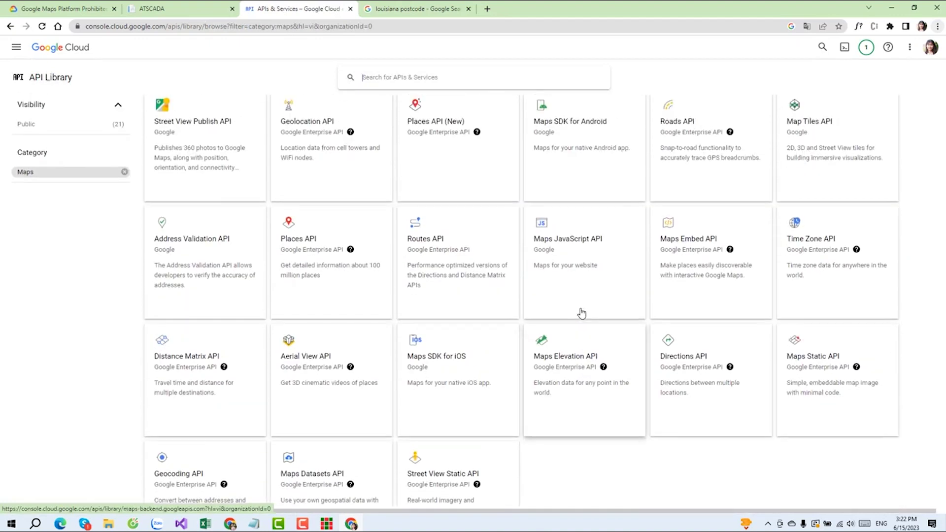
pyautogui.scroll(-2, 583, 313)
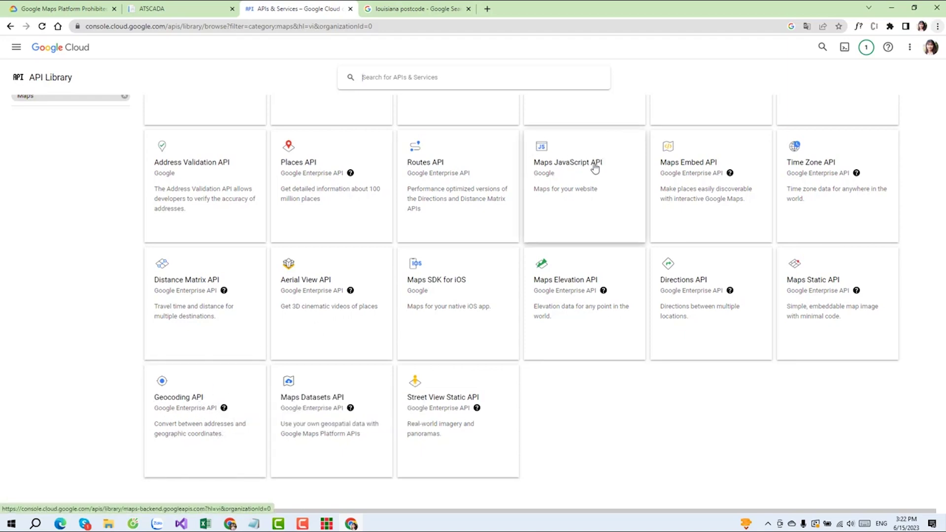
pyautogui.click(179, 429)
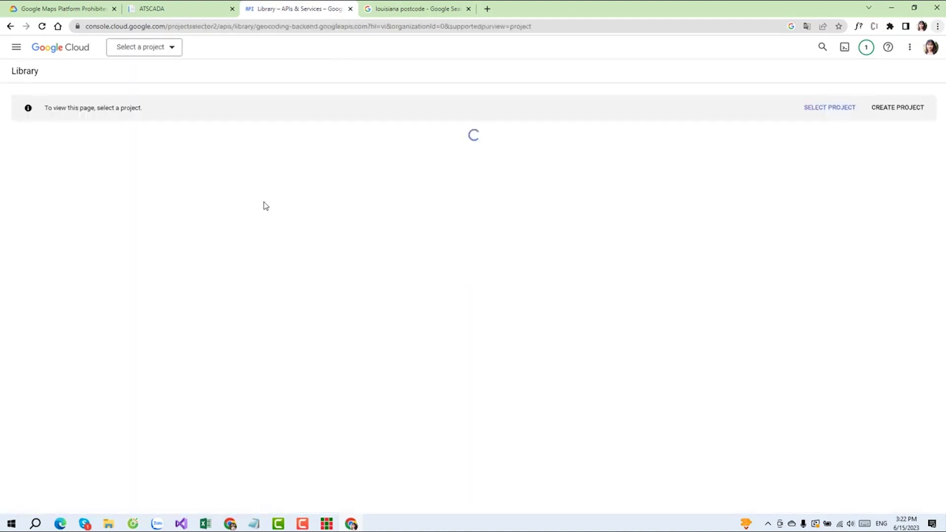
pyautogui.click(176, 54)
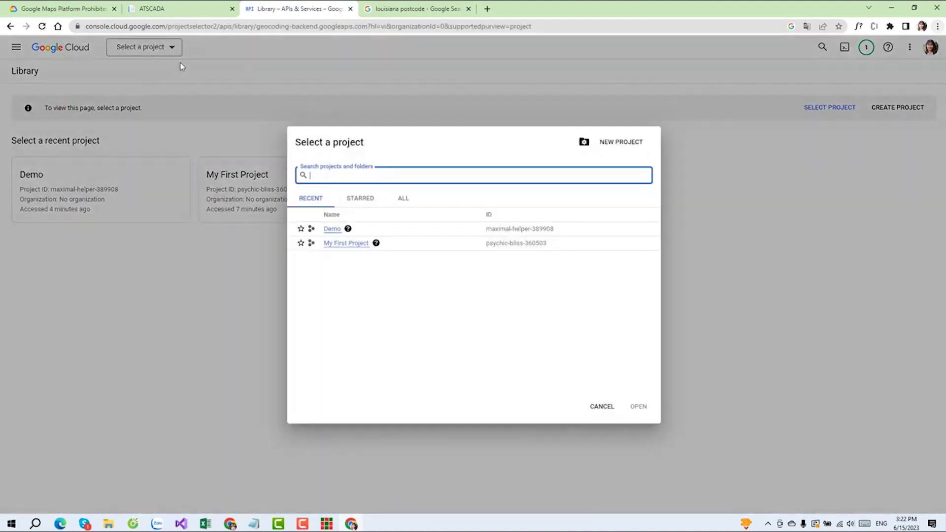
pyautogui.click(333, 230)
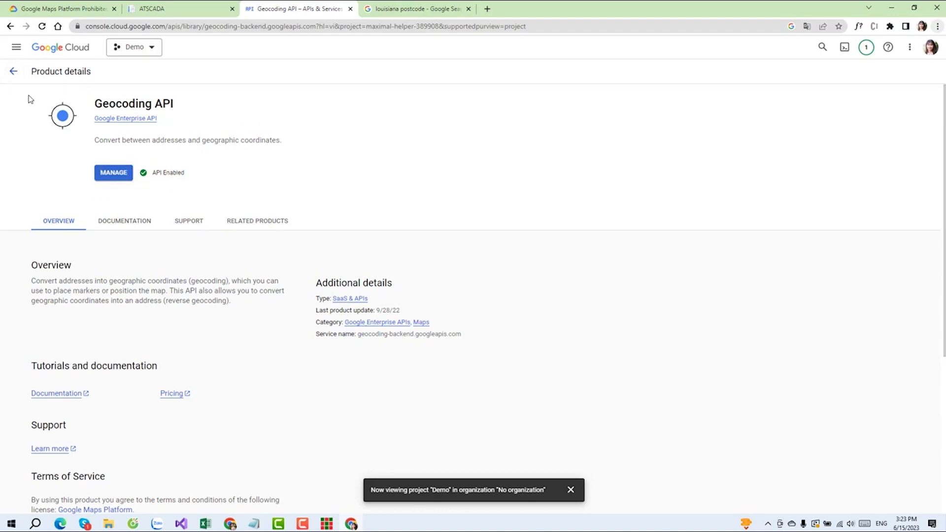
pyautogui.click(13, 71)
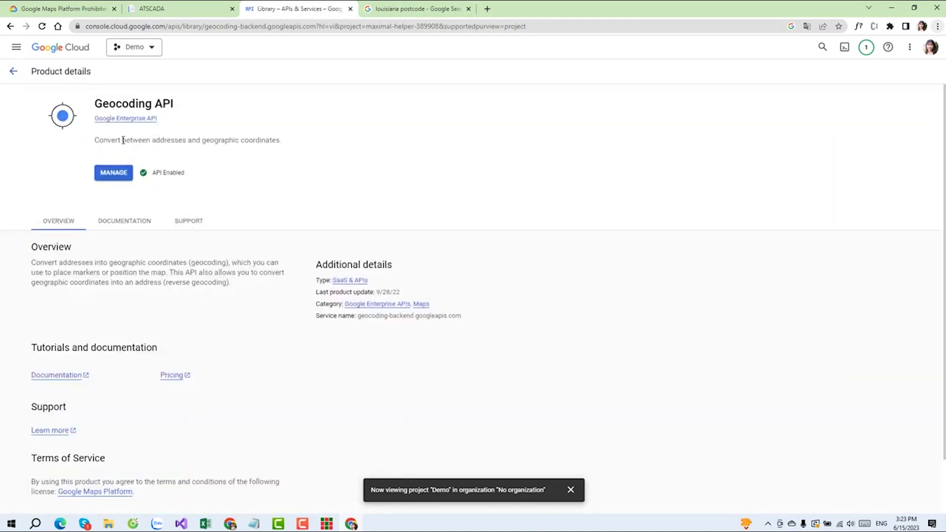
pyautogui.click(13, 71)
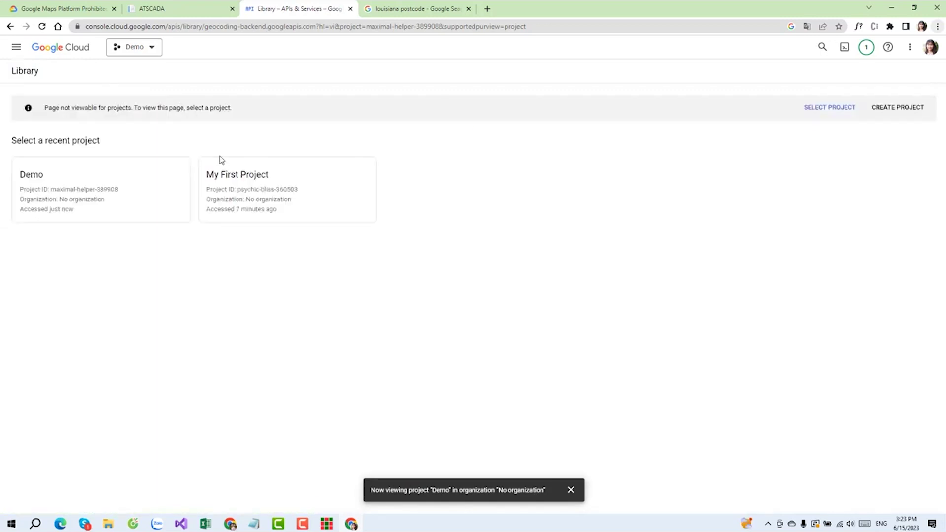
pyautogui.click(158, 195)
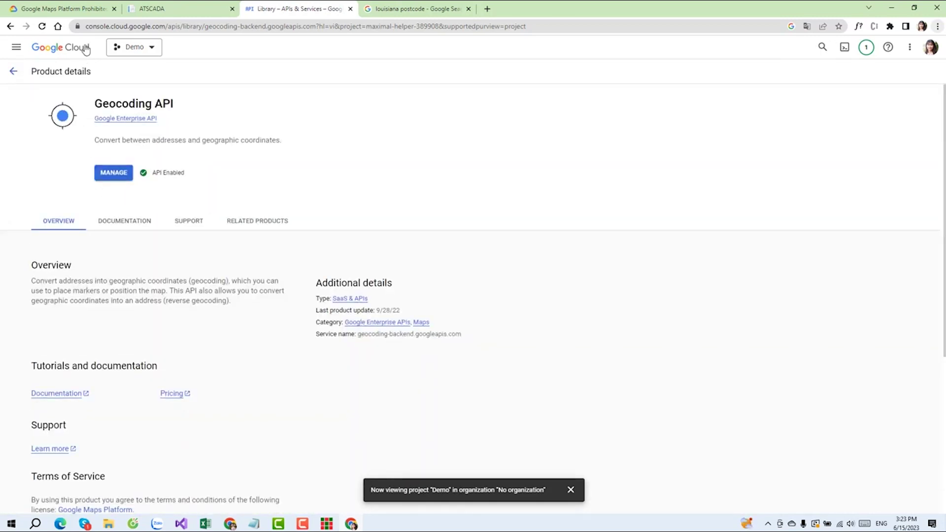
pyautogui.click(10, 27)
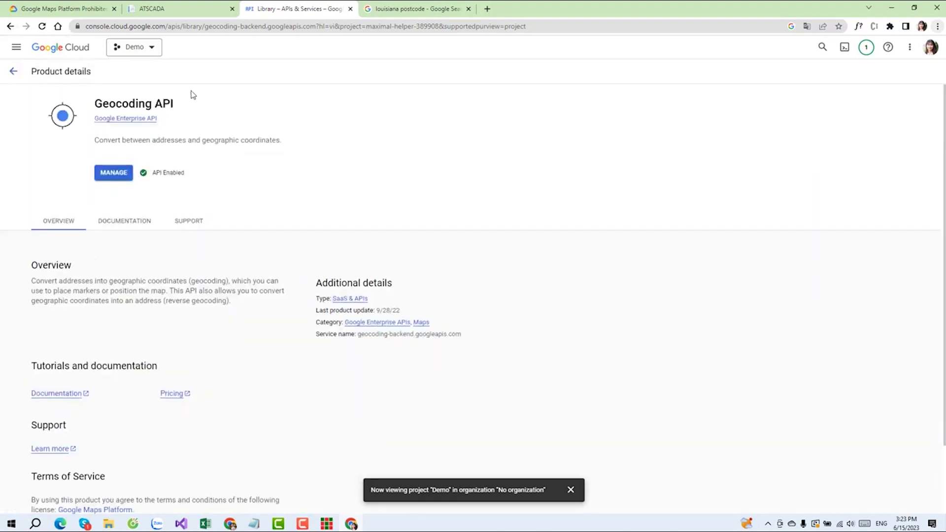
# Return to the Demo project's API Library and show all APIs in the Maps category.
pyautogui.click(16, 47)
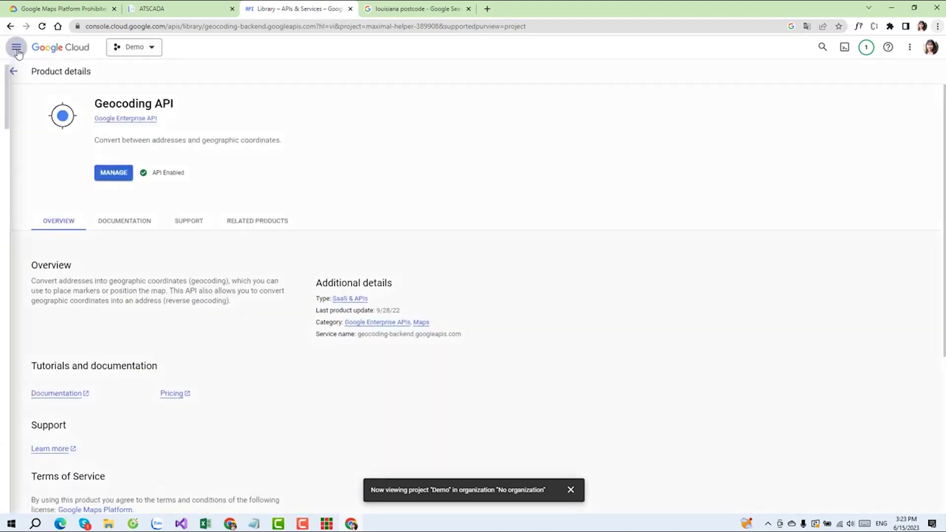
pyautogui.moveTo(121, 150)
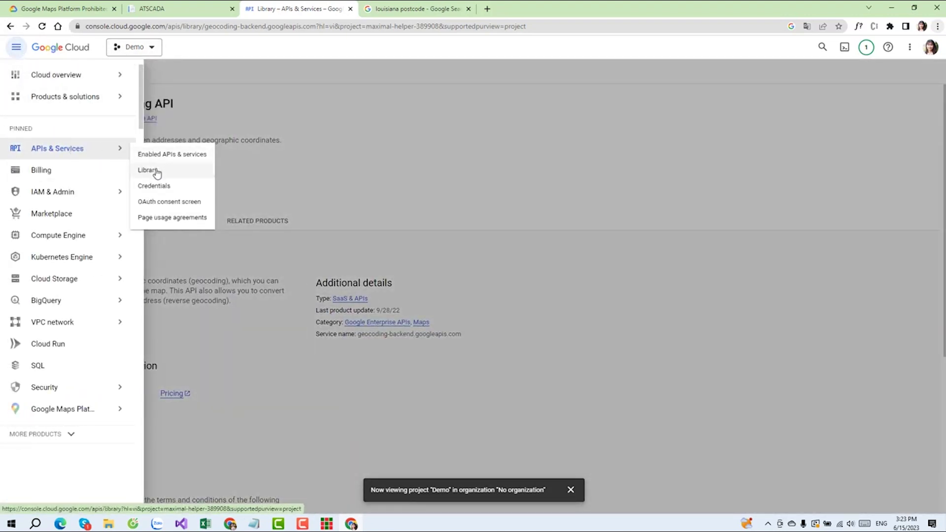
pyautogui.click(166, 155)
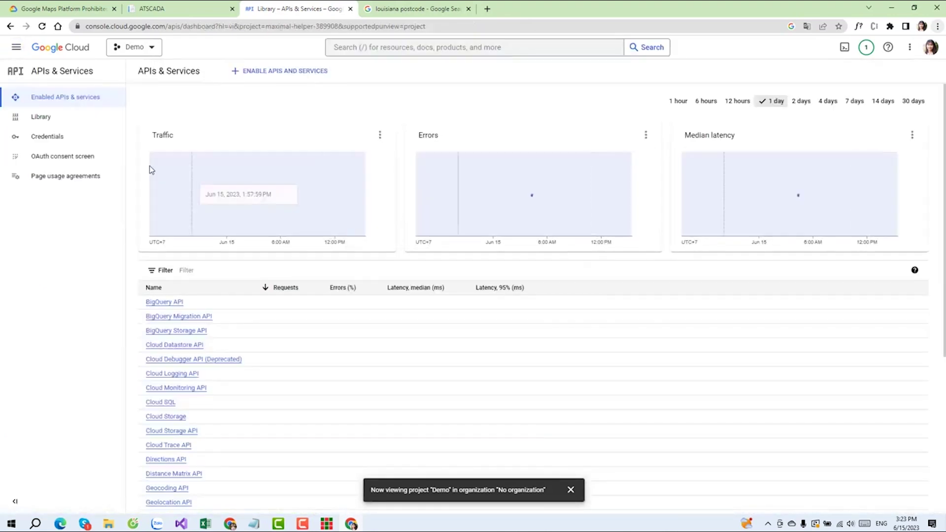
pyautogui.click(83, 126)
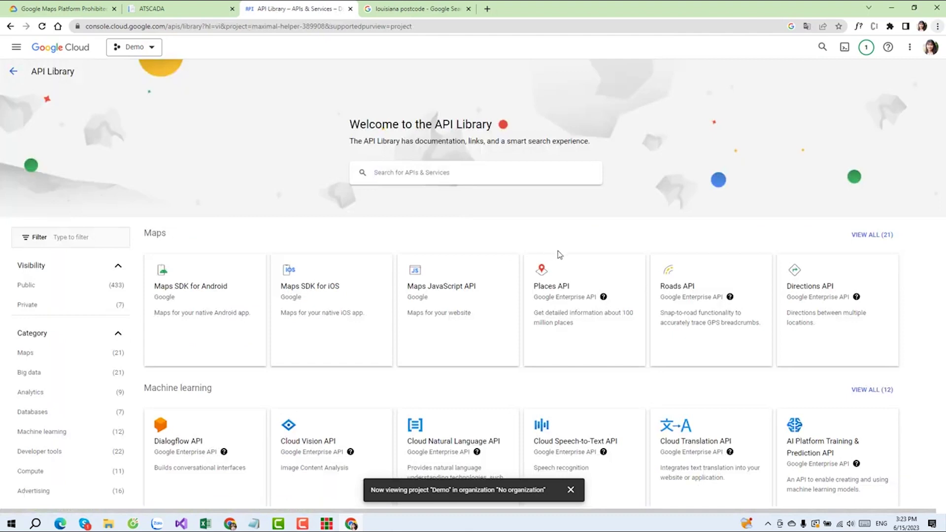
pyautogui.click(869, 237)
# Check the Maps JavaScript API's product details and status, then return to the list of Maps APIs.
pyautogui.scroll(-3, 714, 343)
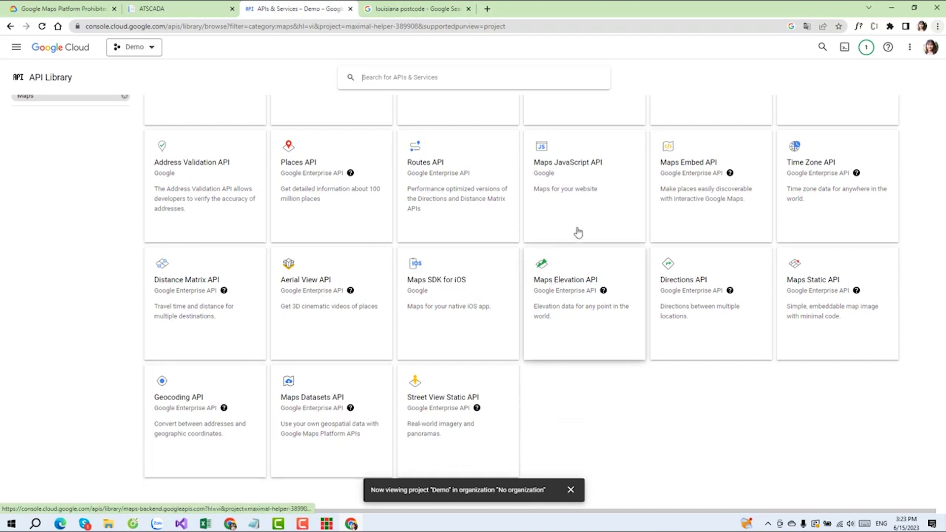
pyautogui.click(579, 207)
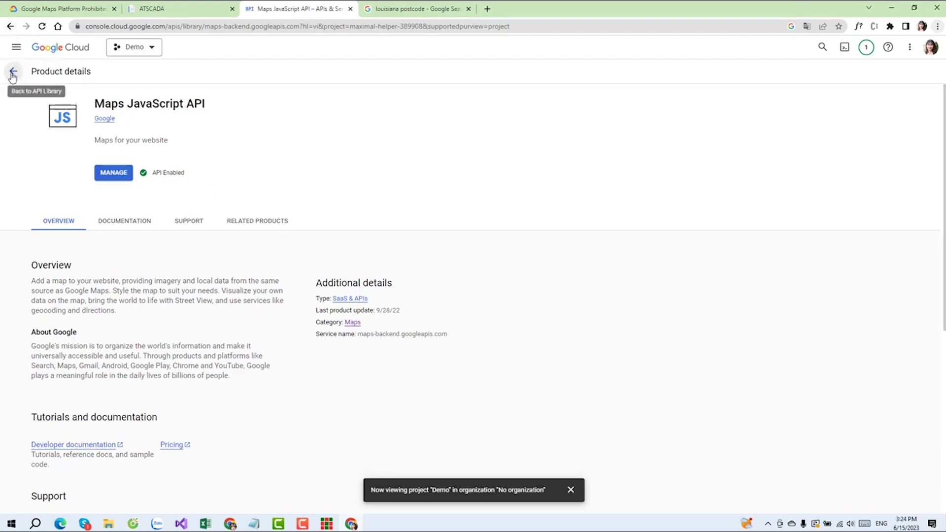
pyautogui.click(13, 71)
pyautogui.scroll(-3, 654, 291)
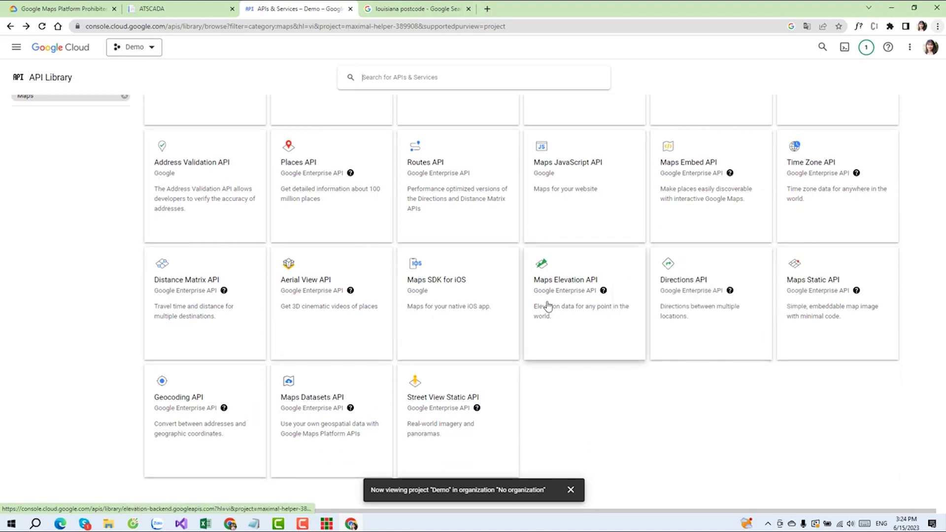
pyautogui.scroll(3, 552, 302)
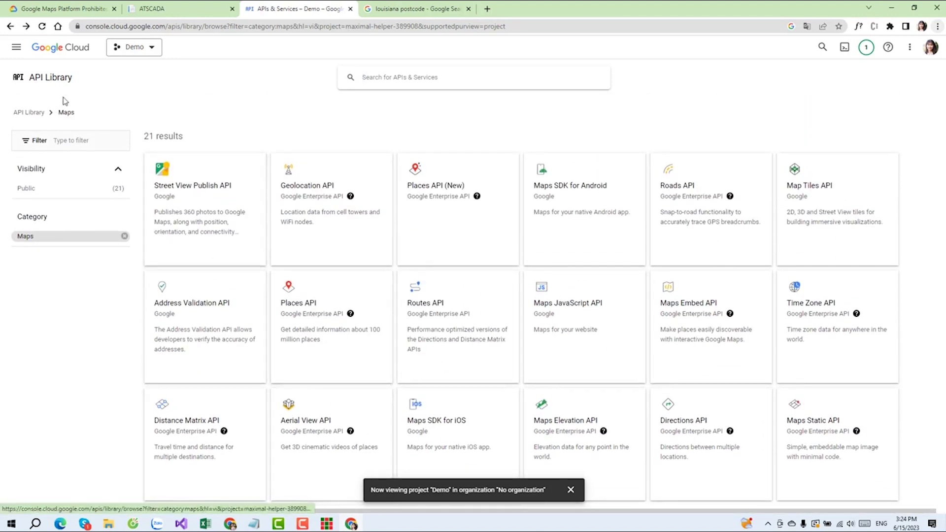
# Go to the Demo project's credentials and open the Maps API Key for editing.
pyautogui.click(16, 47)
pyautogui.moveTo(74, 150)
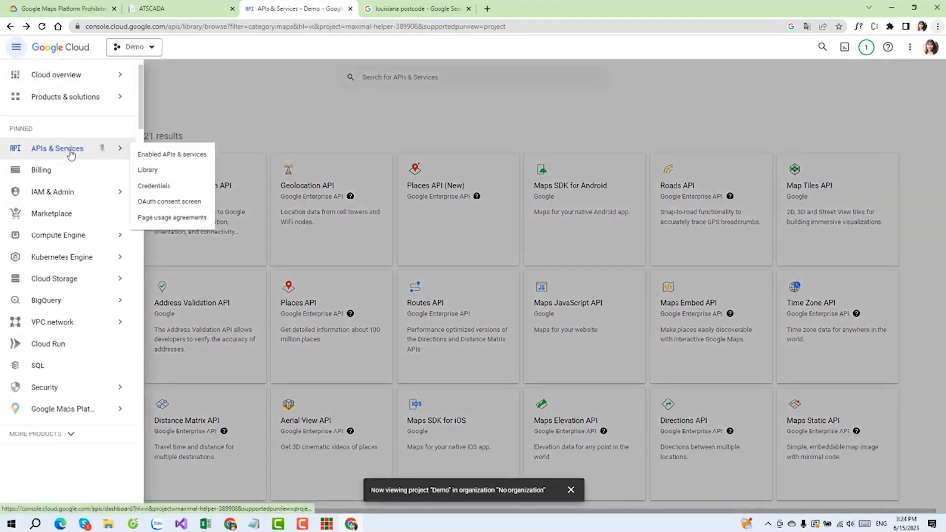
pyautogui.click(193, 154)
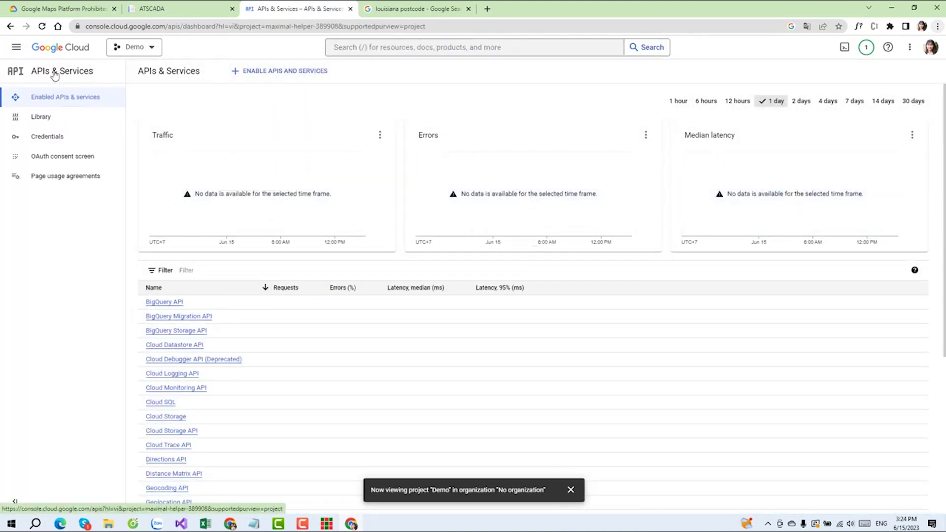
pyautogui.click(49, 139)
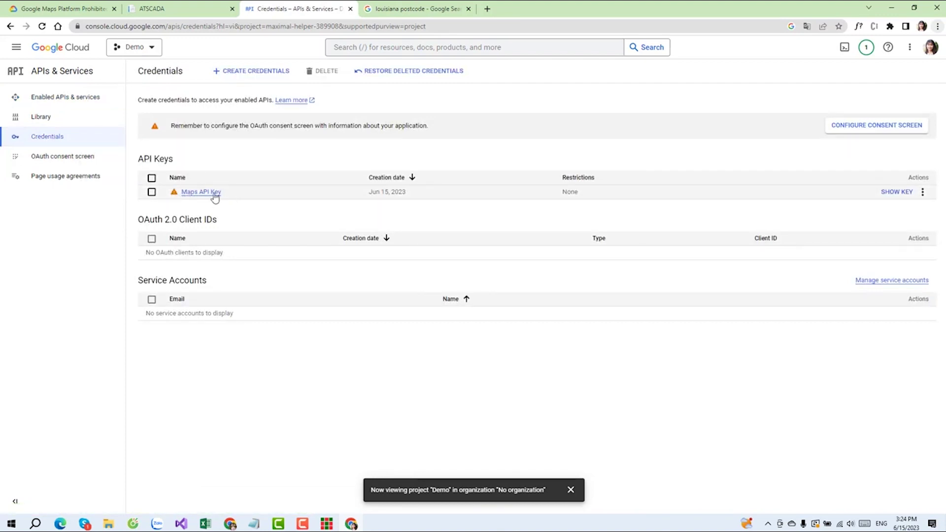
pyautogui.moveTo(173, 194)
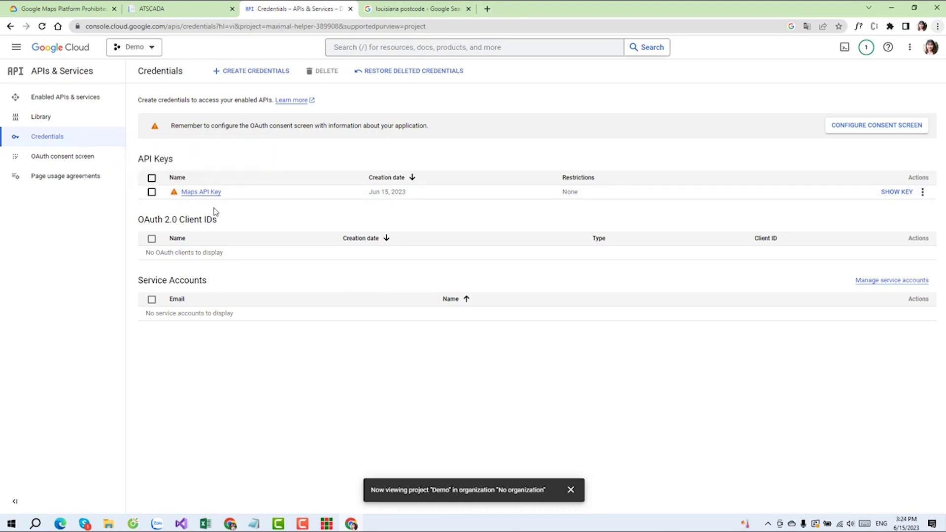
pyautogui.moveTo(173, 193)
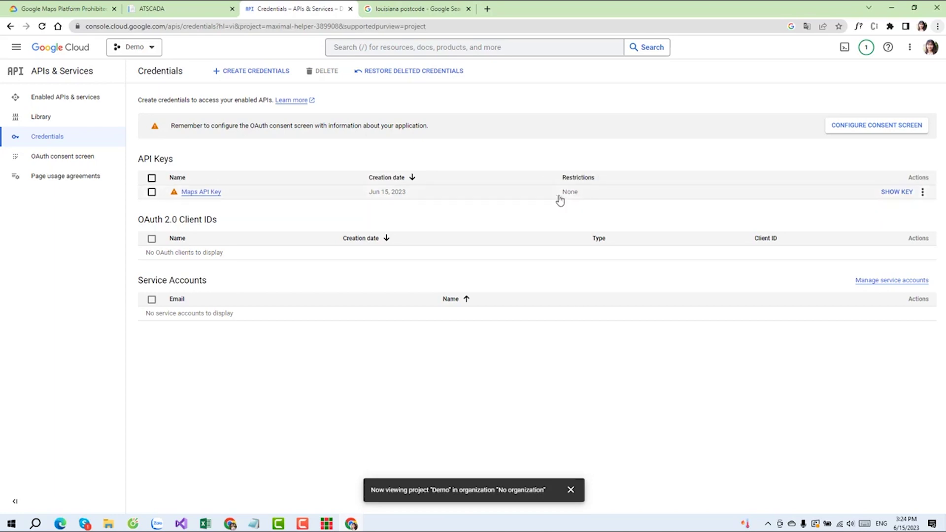
pyautogui.click(923, 194)
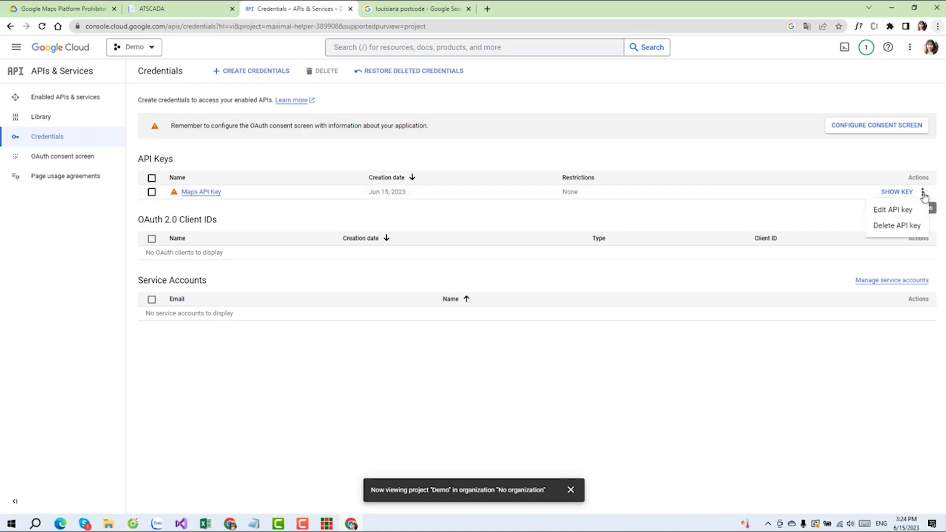
pyautogui.click(893, 210)
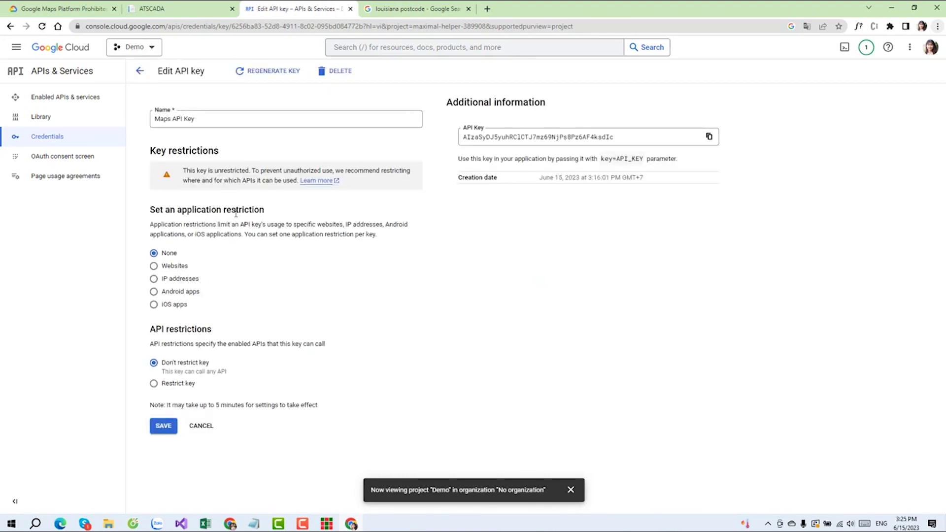
# Look over the key and API restriction sections and set the application restriction to Websites.
pyautogui.moveTo(151, 151)
pyautogui.mouseDown()
pyautogui.moveTo(200, 153)
pyautogui.moveTo(230, 168)
pyautogui.moveTo(220, 151)
pyautogui.moveTo(149, 150)
pyautogui.mouseUp()
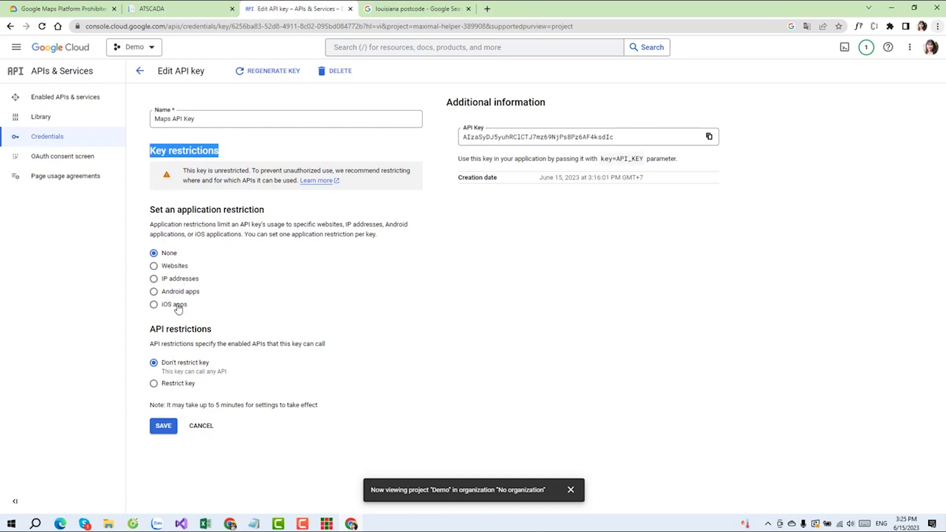
pyautogui.click(182, 330)
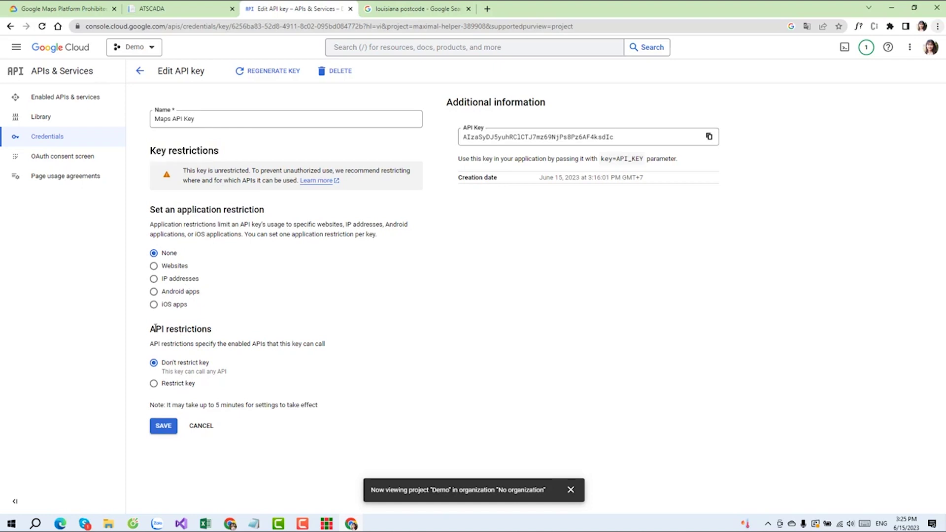
pyautogui.doubleClick(156, 330)
pyautogui.click(178, 328)
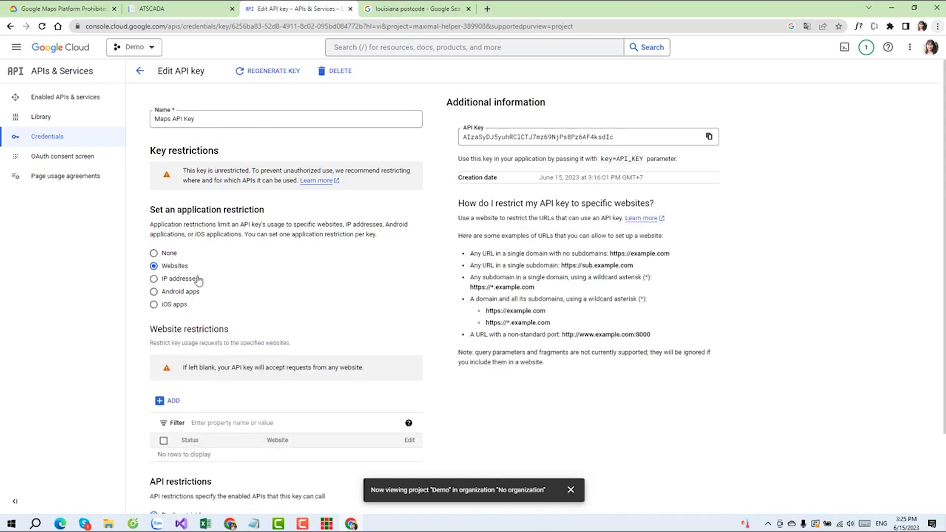
# Start a new website restriction entry and check the example URL formats for allowed websites.
pyautogui.scroll(-2, 197, 281)
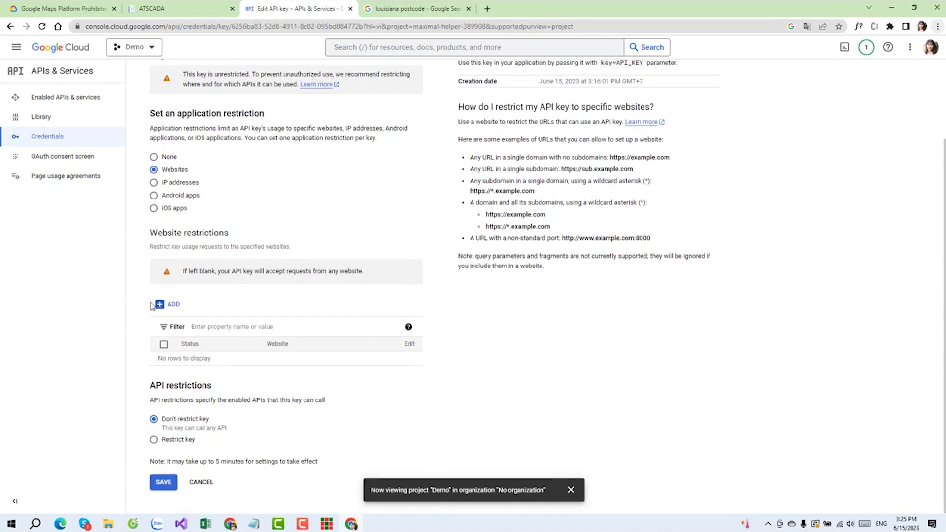
pyautogui.click(171, 306)
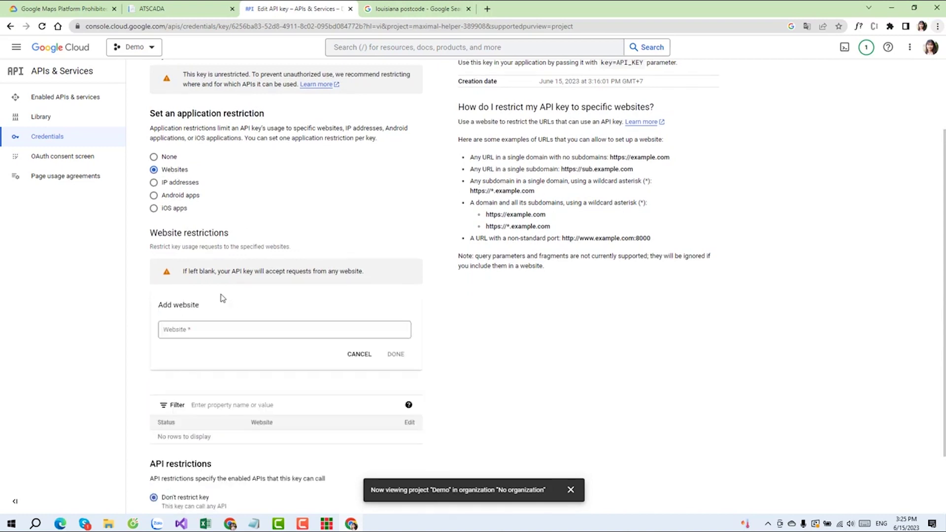
pyautogui.scroll(-2, 345, 276)
pyautogui.scroll(2, 384, 270)
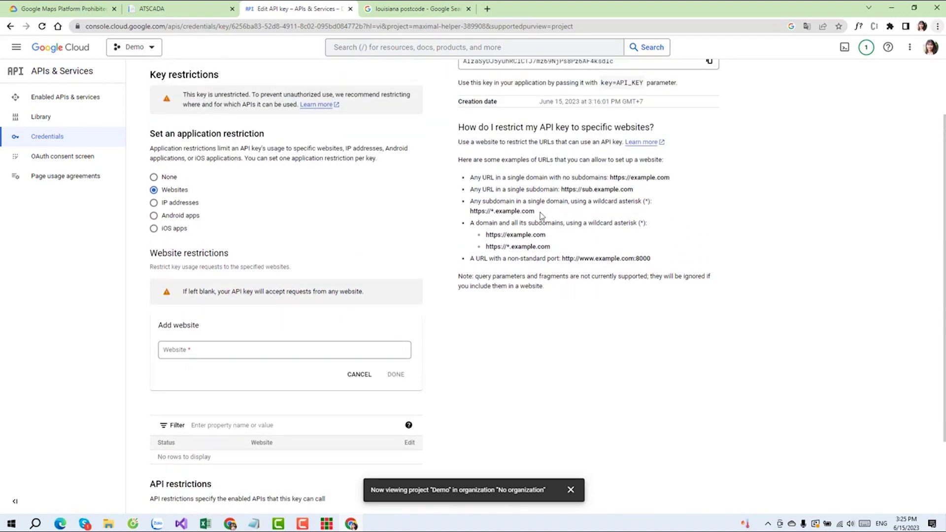
pyautogui.scroll(-1, 188, 300)
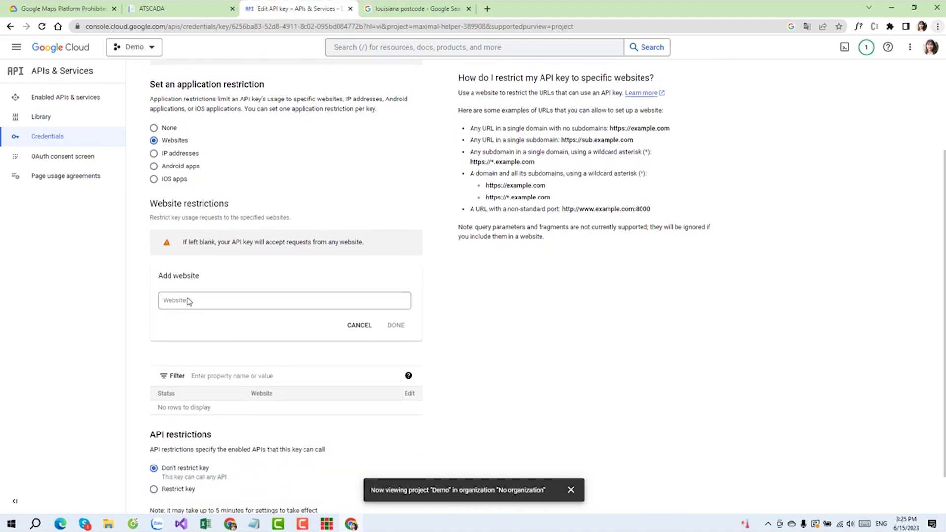
# Enter *.atlink.asia/* as the allowed website and add it to the key's website restrictions.
pyautogui.click(184, 300)
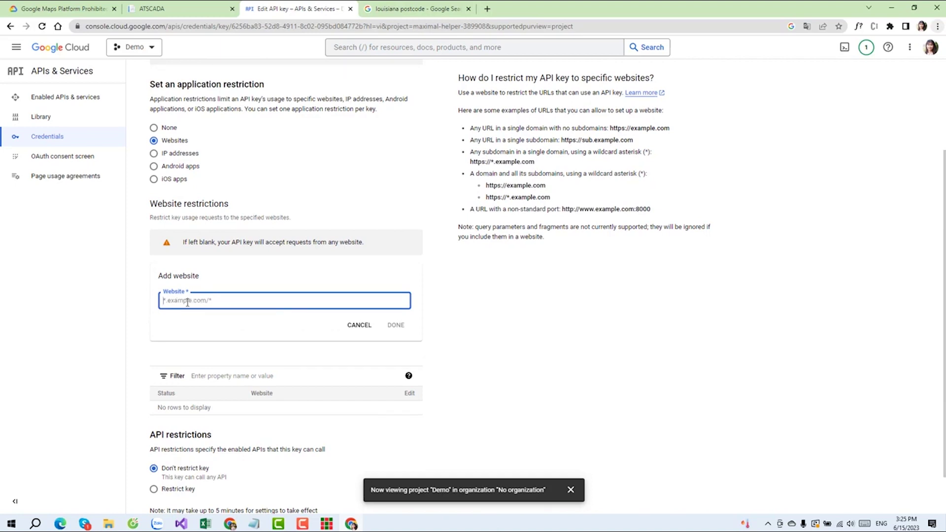
pyautogui.write('*')
pyautogui.press('BackSpace')
pyautogui.press('BackSpace')
pyautogui.press('BackSpace')
pyautogui.write('*')
pyautogui.press('BackSpace')
pyautogui.press('BackSpace')
pyautogui.write('*')
pyautogui.moveTo(197, 300); pyautogui.dragTo(169, 300)
pyautogui.click(208, 304)
pyautogui.tripleClick(216, 304)
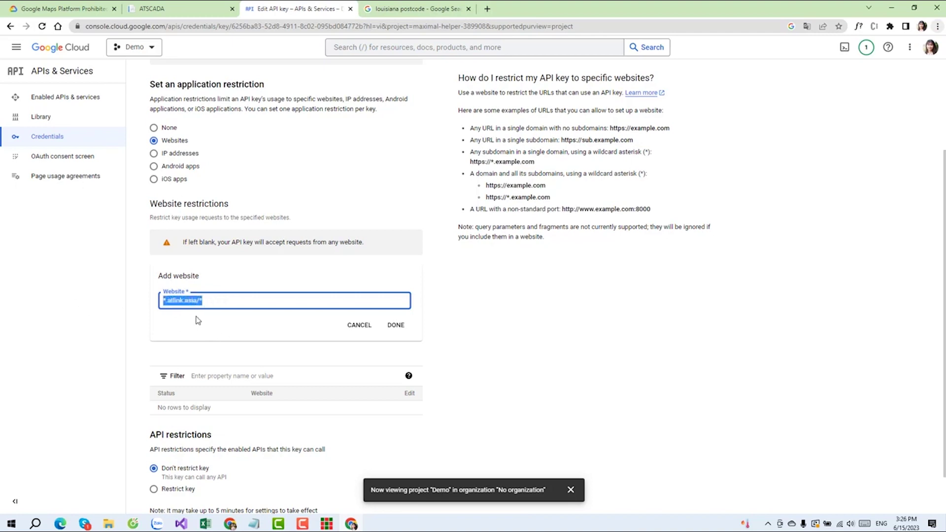
pyautogui.click(395, 330)
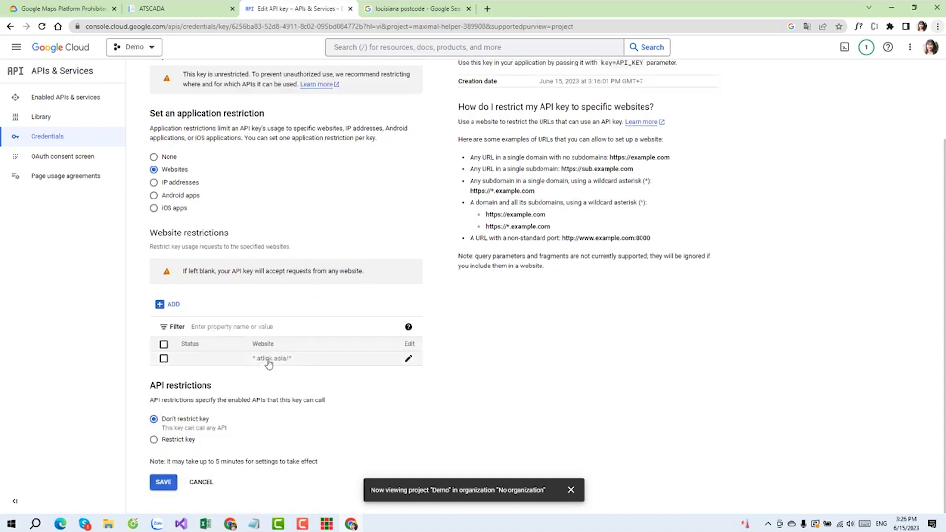
pyautogui.click(172, 309)
pyautogui.click(213, 334)
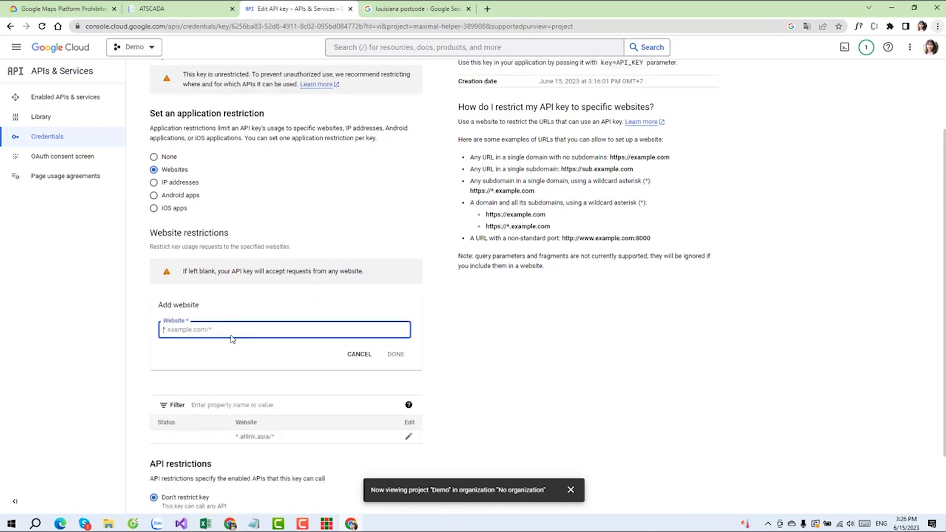
pyautogui.write('https://atlink.asia/*')
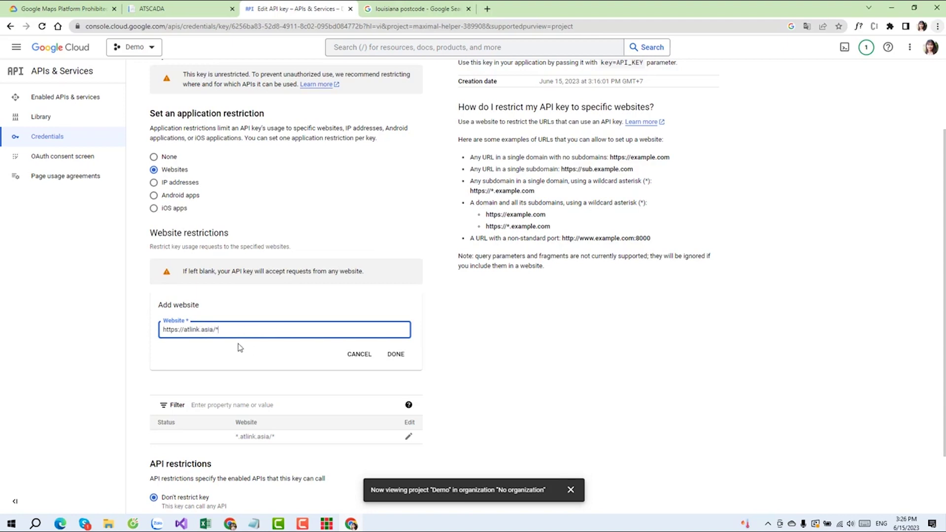
pyautogui.moveTo(212, 330); pyautogui.dragTo(183, 330)
pyautogui.click(396, 354)
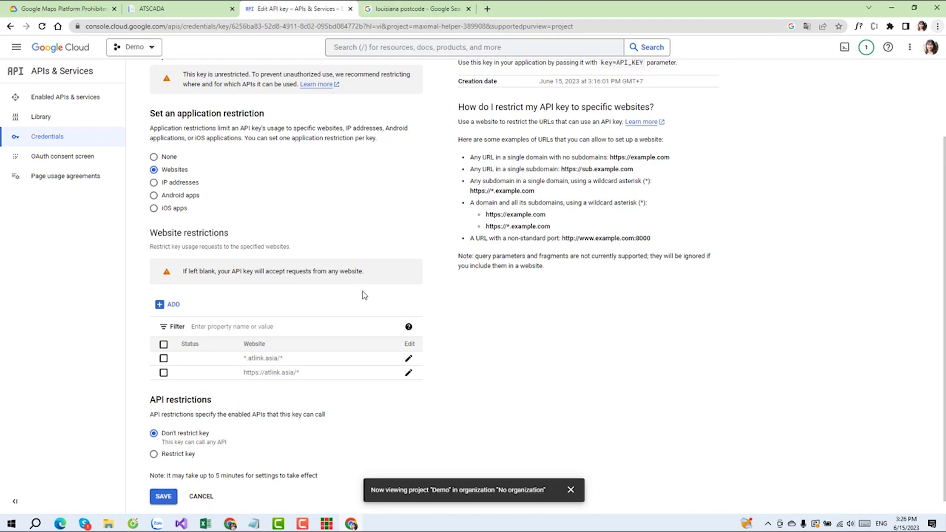
# Check the application restriction and API restrictions sections and save the Maps API Key's settings.
pyautogui.scroll(-1, 325, 316)
pyautogui.scroll(-1, 326, 315)
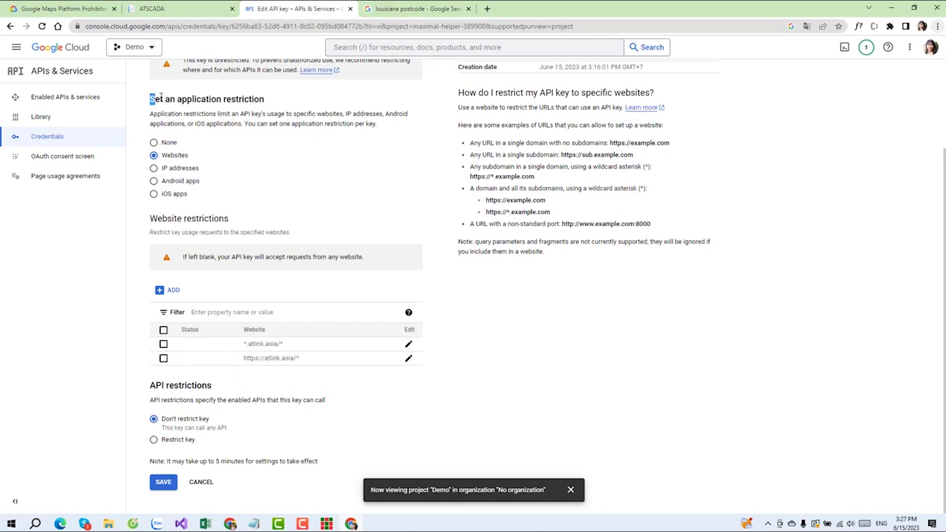
pyautogui.moveTo(151, 99); pyautogui.dragTo(265, 100)
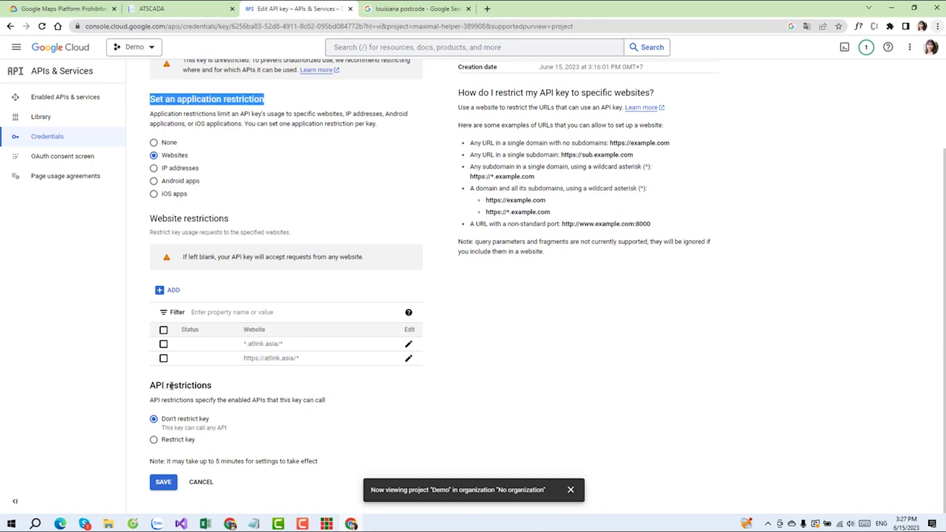
pyautogui.moveTo(172, 386); pyautogui.dragTo(194, 391)
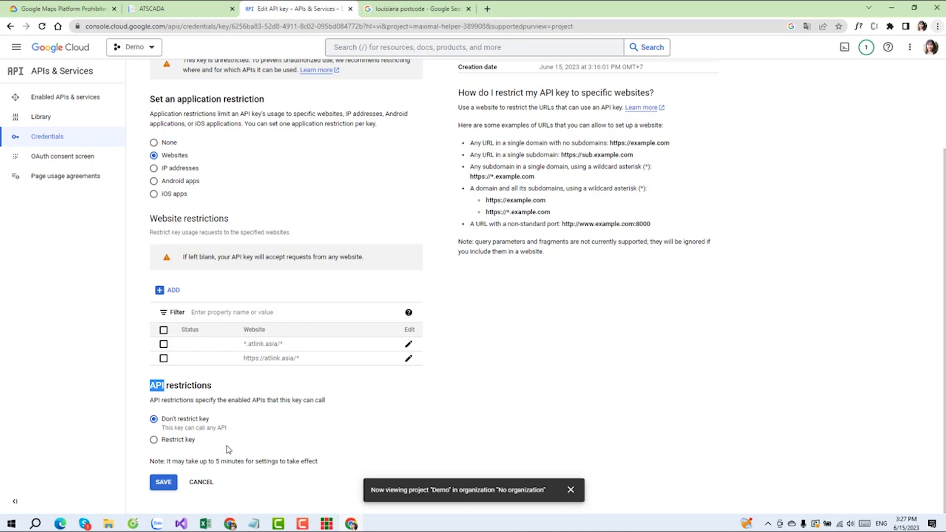
pyautogui.click(162, 484)
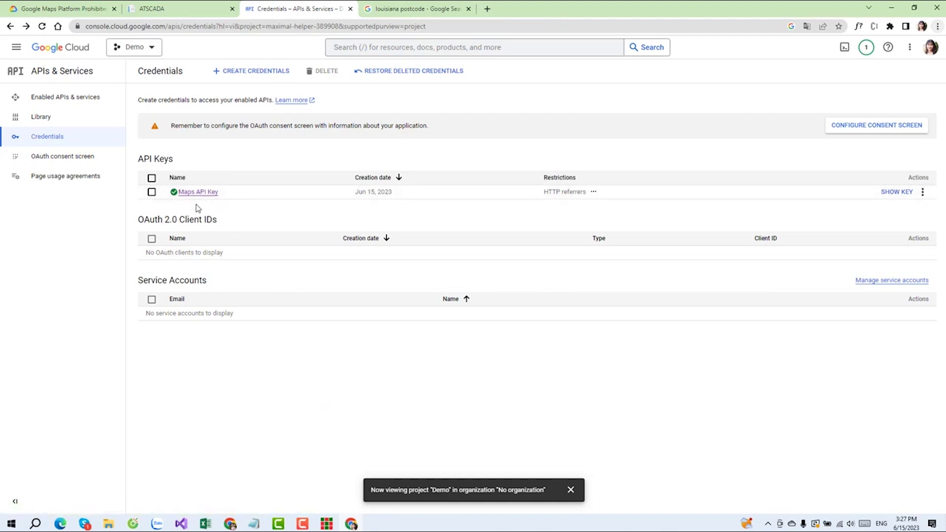
# Show the Maps API Key's value, select the key text, and switch to the ATSCADA map page.
pyautogui.click(895, 193)
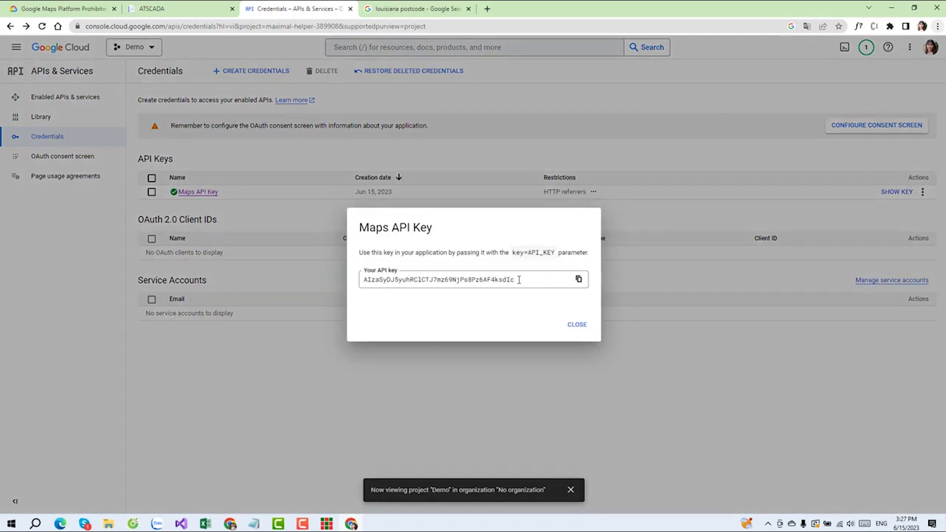
pyautogui.click(519, 279)
pyautogui.doubleClick(519, 279)
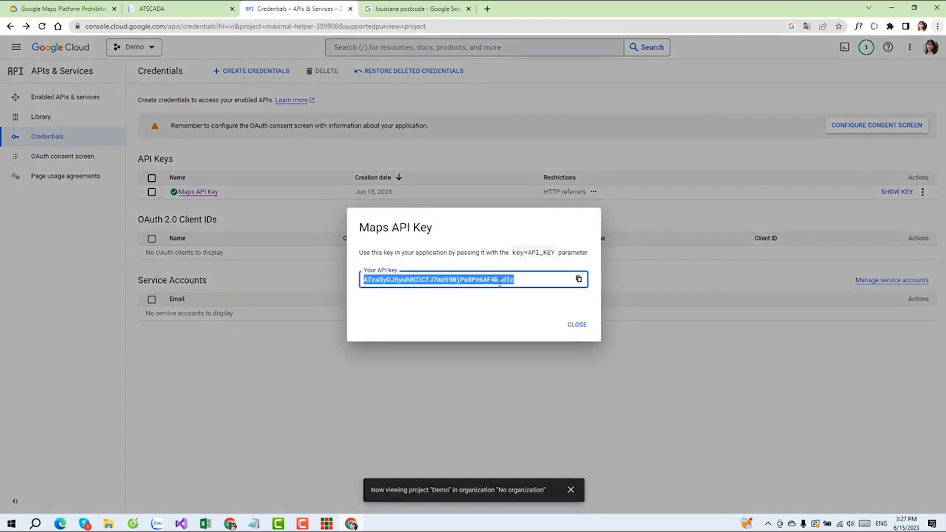
pyautogui.click(516, 279)
pyautogui.moveTo(515, 280); pyautogui.dragTo(364, 280)
pyautogui.click(527, 279)
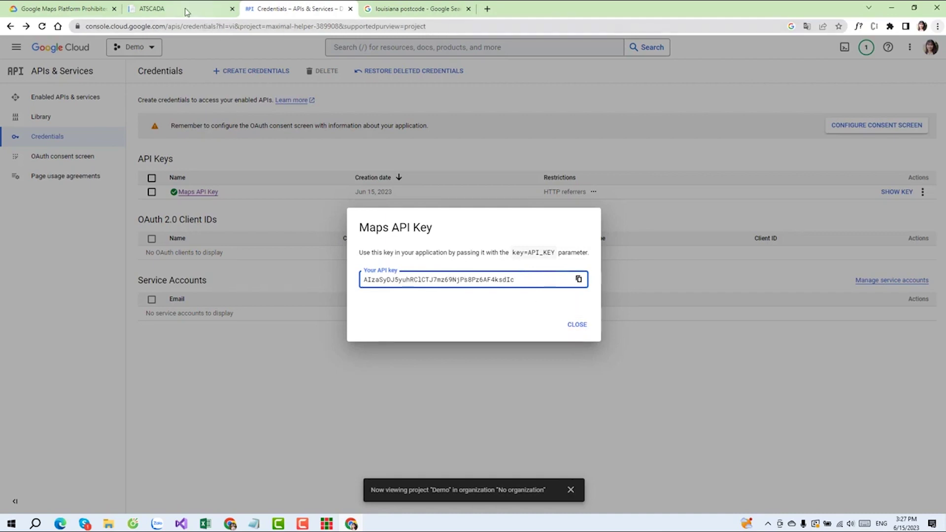
pyautogui.click(207, 11)
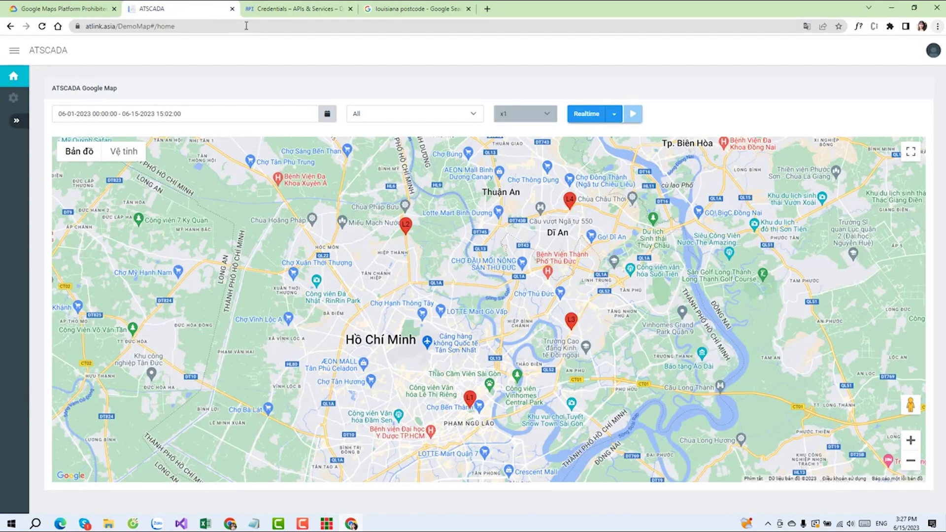